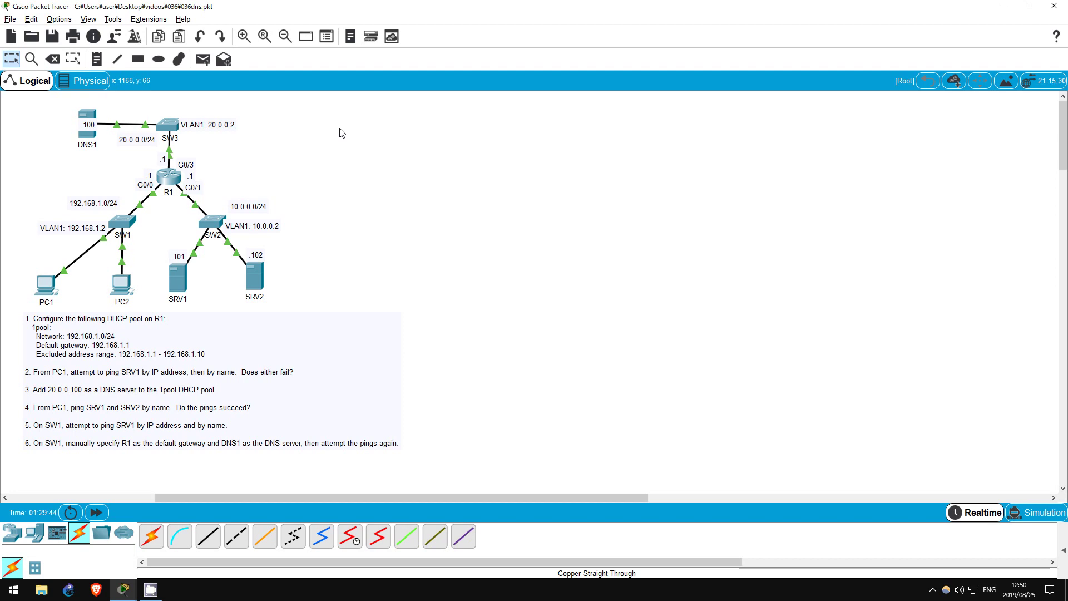
On R1's console, enter privileged mode and global configuration mode
click(174, 179)
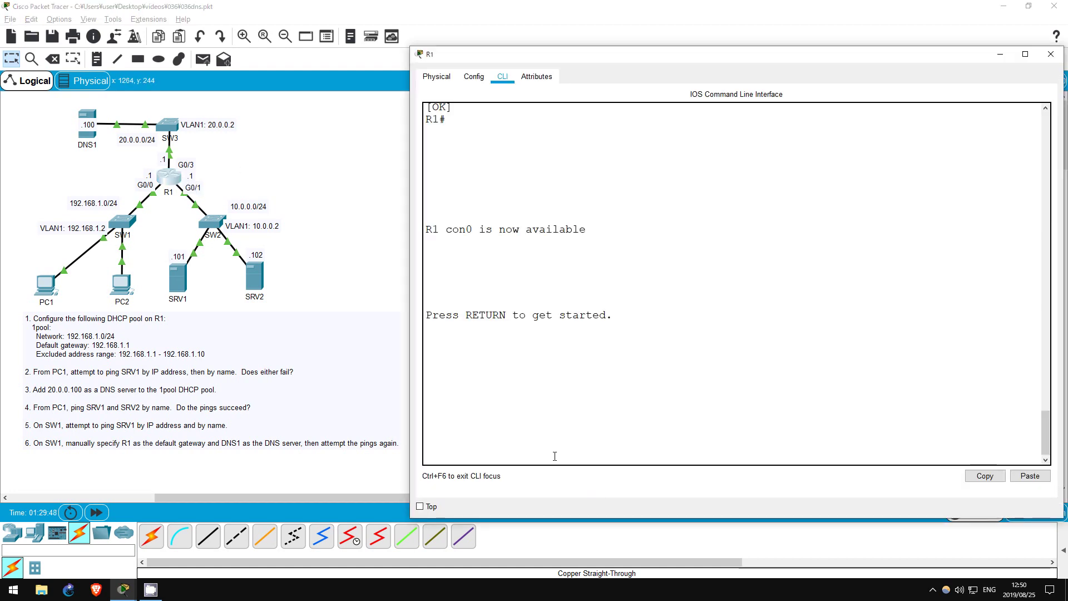
key(Return)
key(Return)
key(Return)
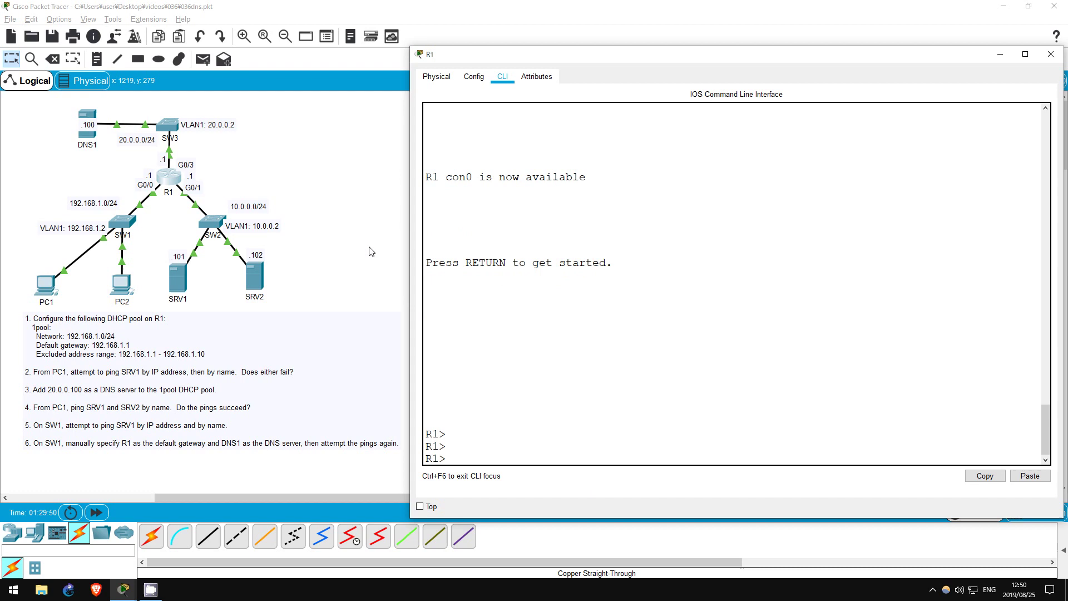
text(en)
key(Return)
text(conf t)
key(Return)
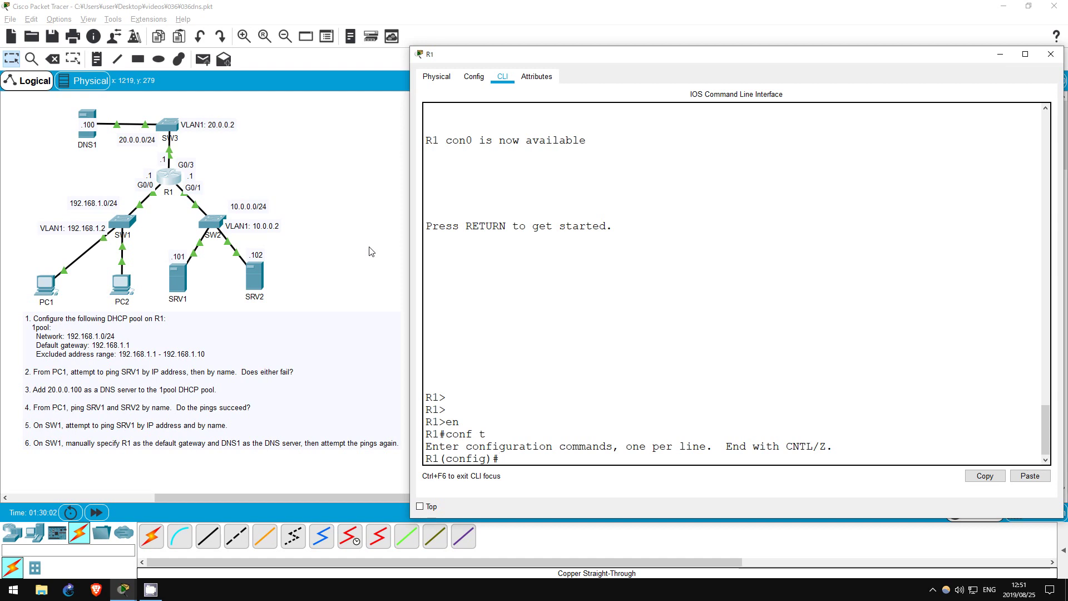
Exclude addresses 192.168.1.1 through 192.168.1.10 from DHCP on R1
text(ip dhcp exc)
key(Tab)
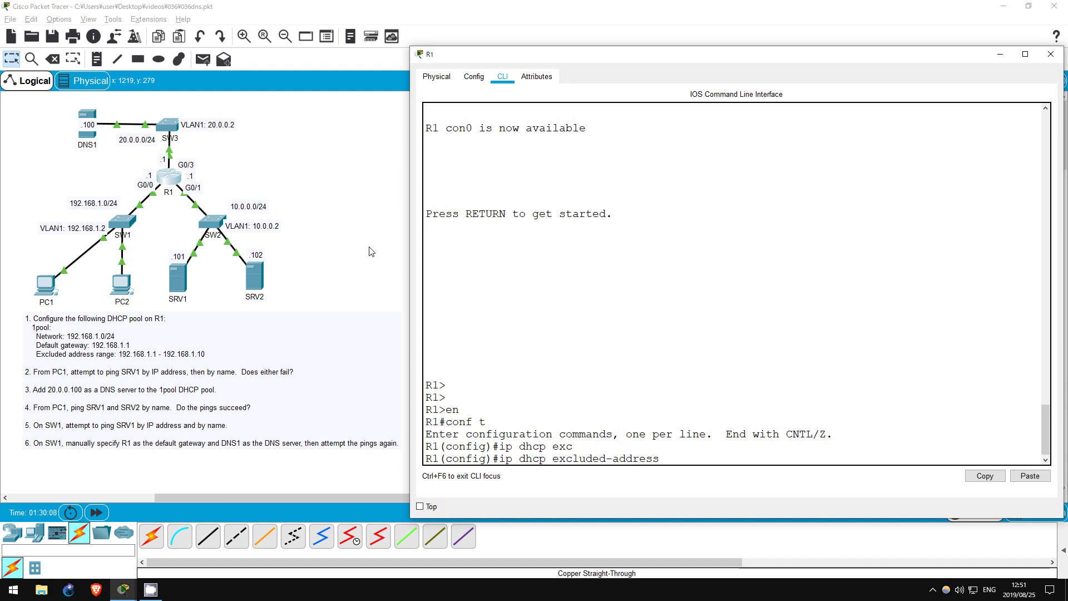
text(192.168.1.1 192.168.1.10)
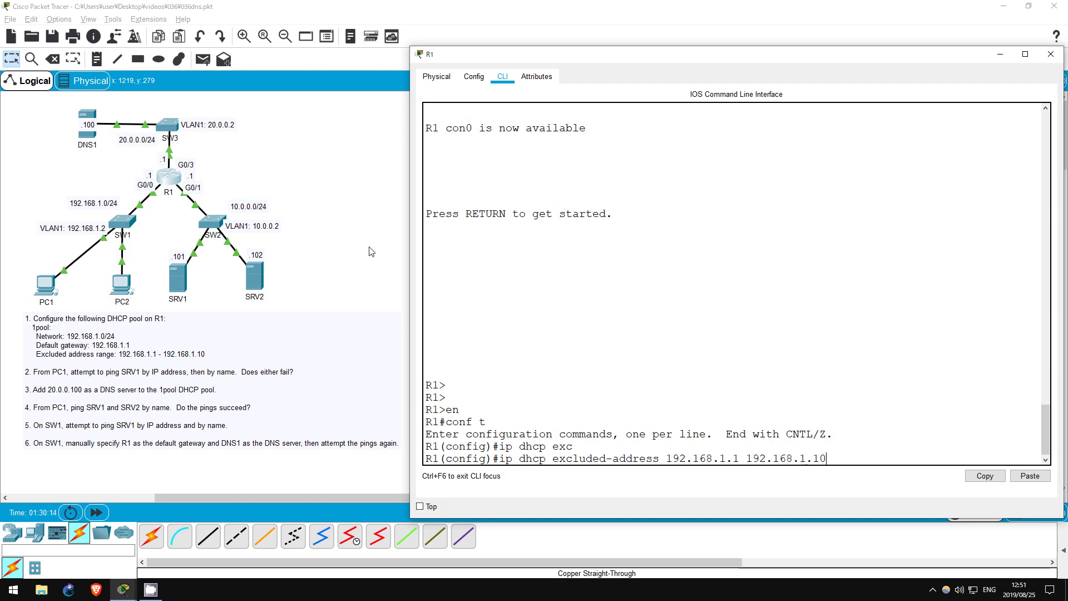
key(Return)
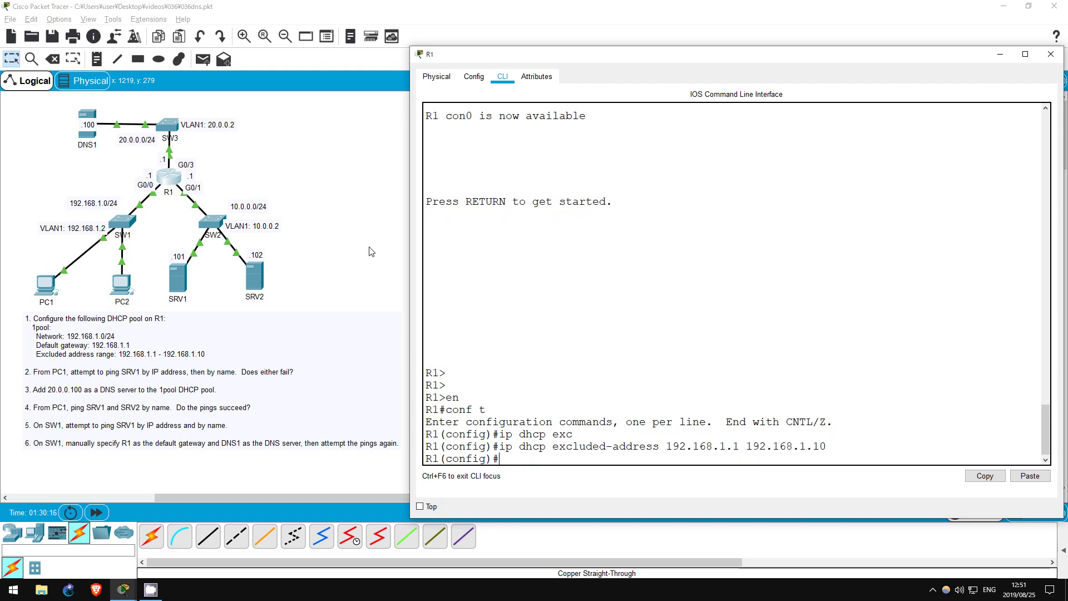
Create DHCP pool 1pool for 192.168.1.0 255.255.255.0 with default router 192.168.1.1
text(ip dhcp pool 1pool)
key(Return)
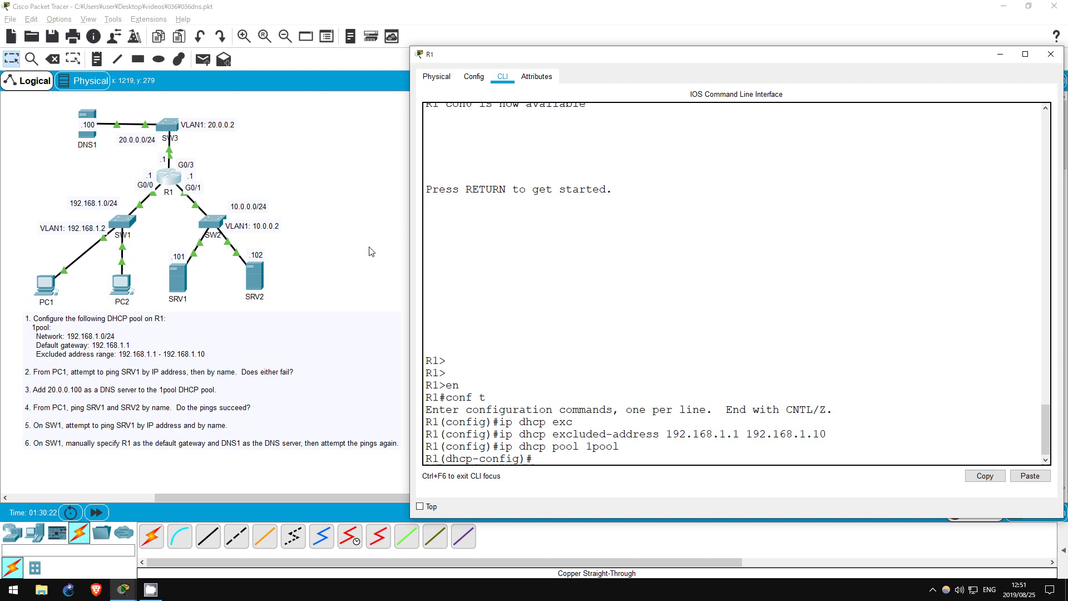
text(net 192.168)
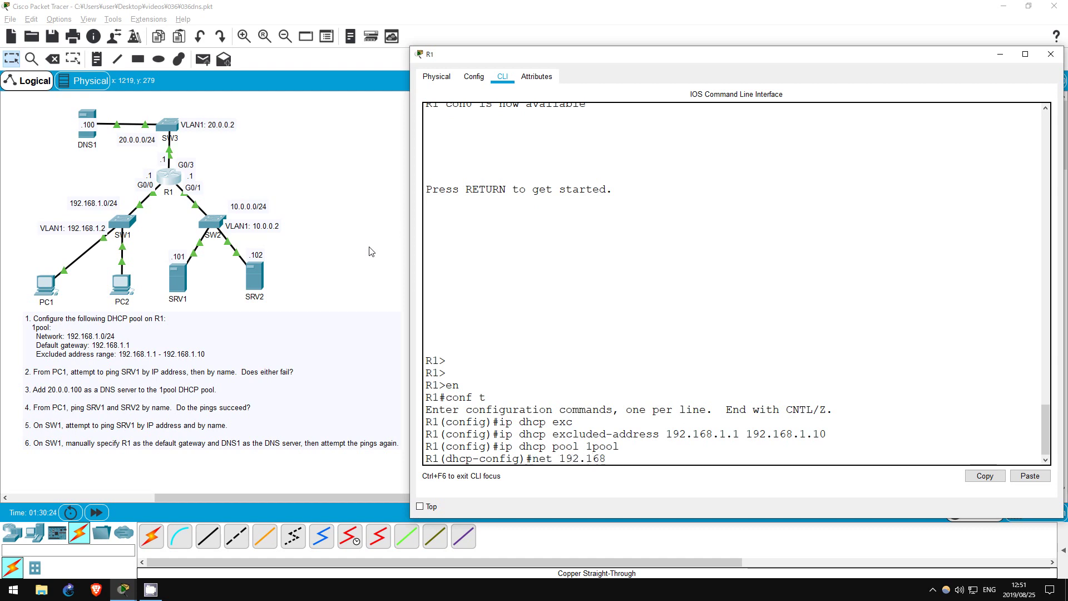
text(.1.0 255.255.255.0)
key(Return)
text(def)
key(Tab)
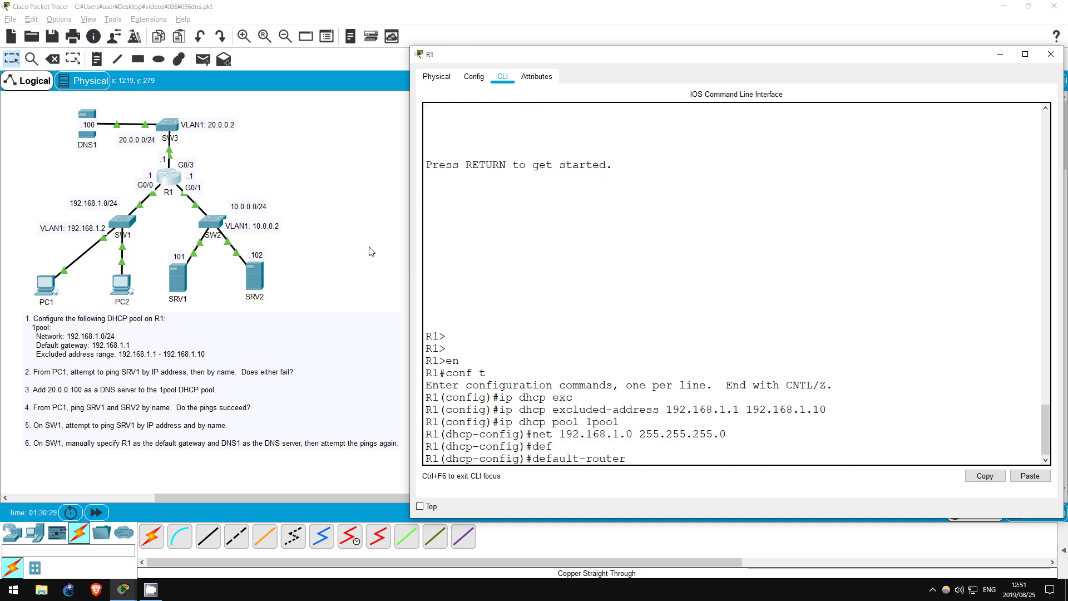
text(192.168.1.1)
key(Return)
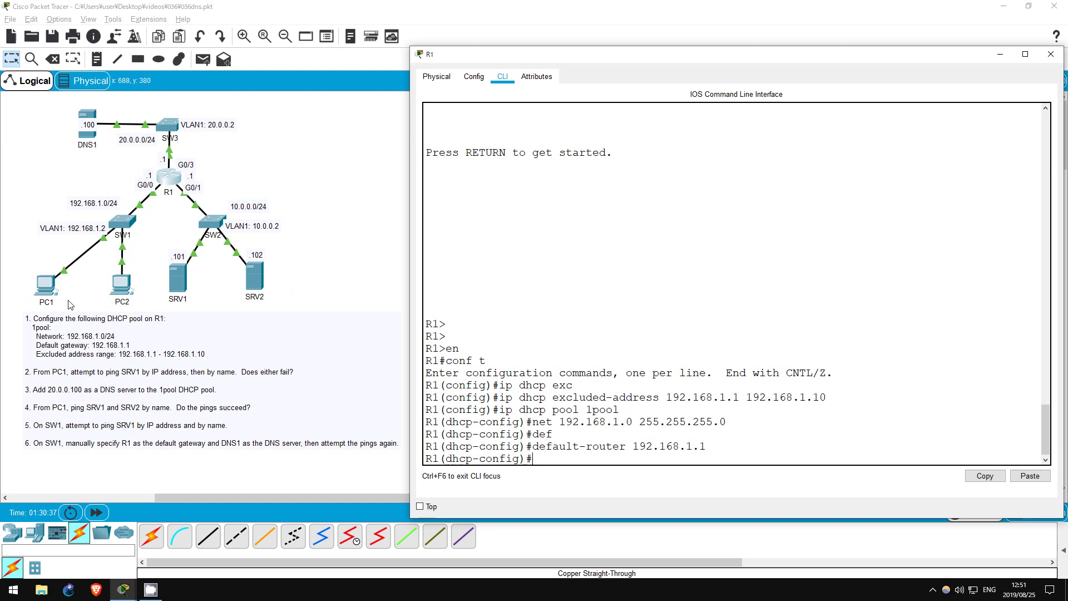
Release and renew PC1's DHCP lease, obtaining 192.168.1.12 with gateway 192.168.1.1
click(46, 289)
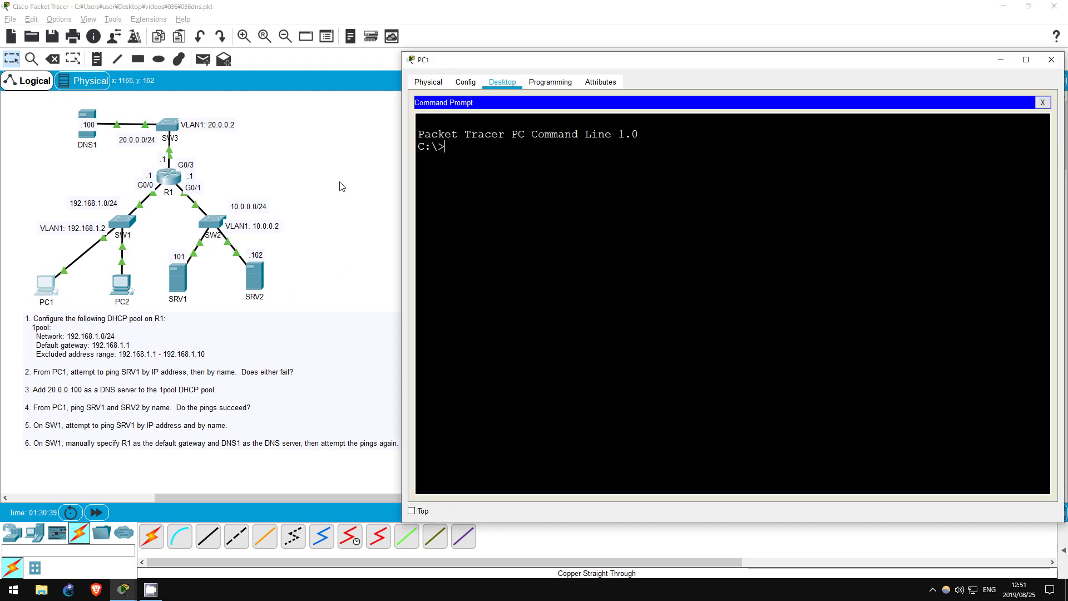
key(Return)
key(Return)
text(ipconfig /release)
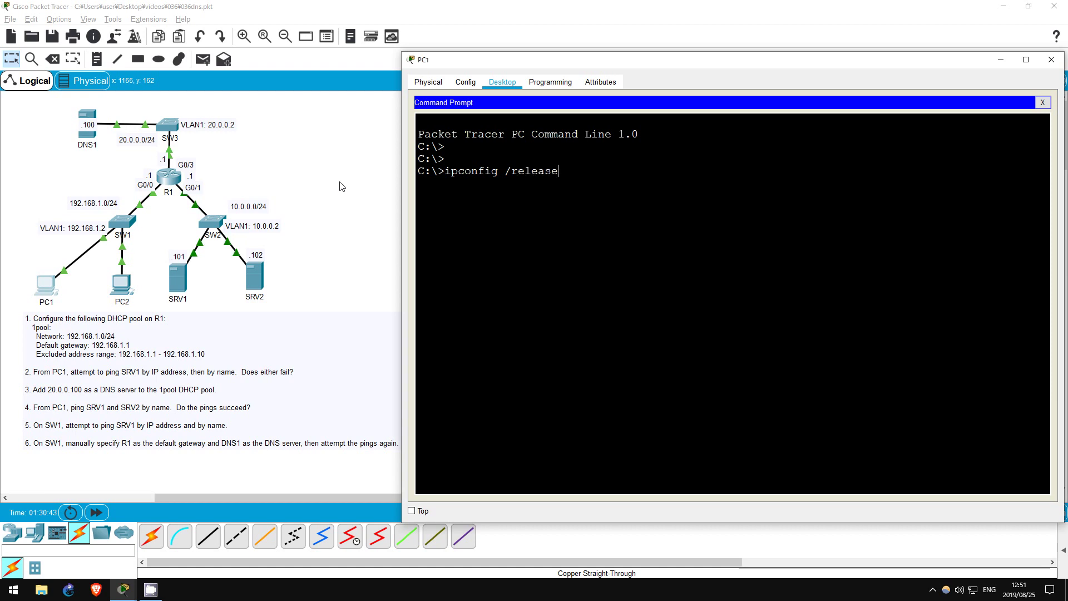
key(Return)
key(Up)
key(BackSpace)
key(BackSpace)
key(BackSpace)
key(BackSpace)
key(BackSpace)
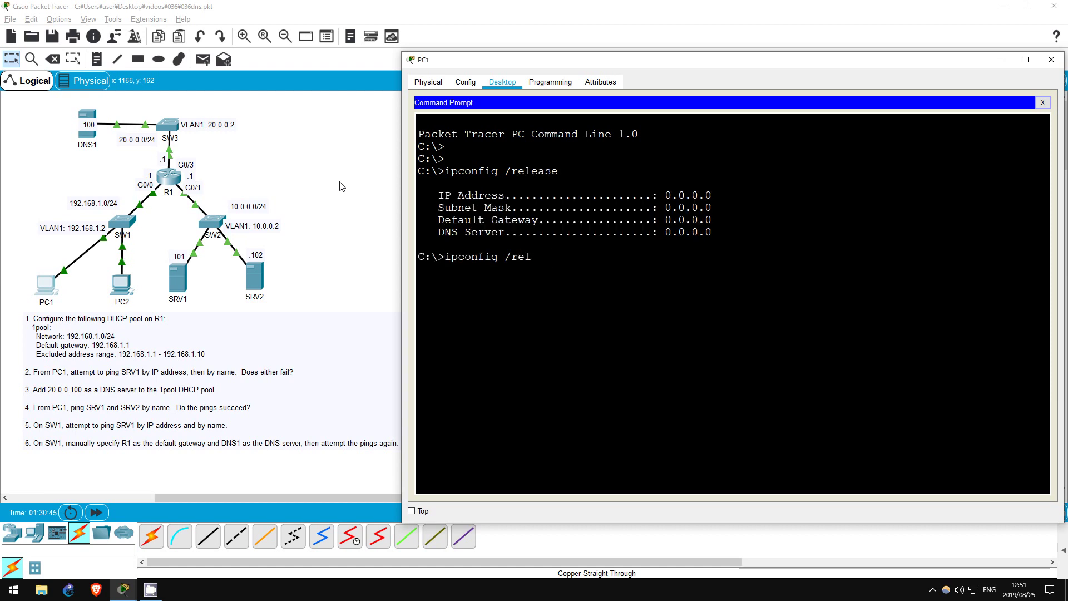
text(new)
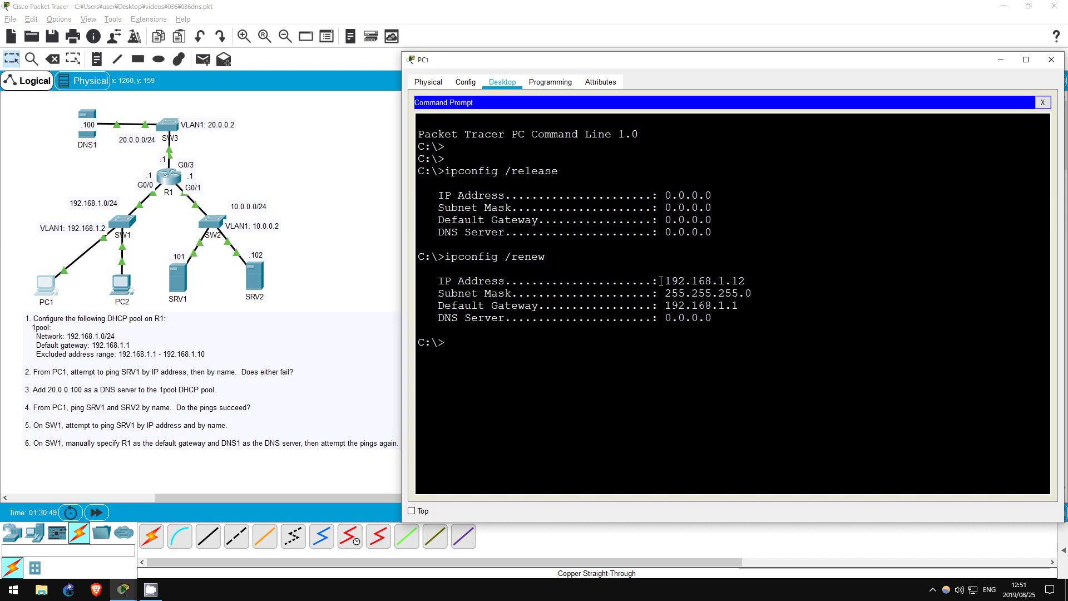
drag(659, 281, 737, 305)
click(525, 341)
Ping 10.0.0.101 from PC1 and confirm the replies
text(ping 10.0)
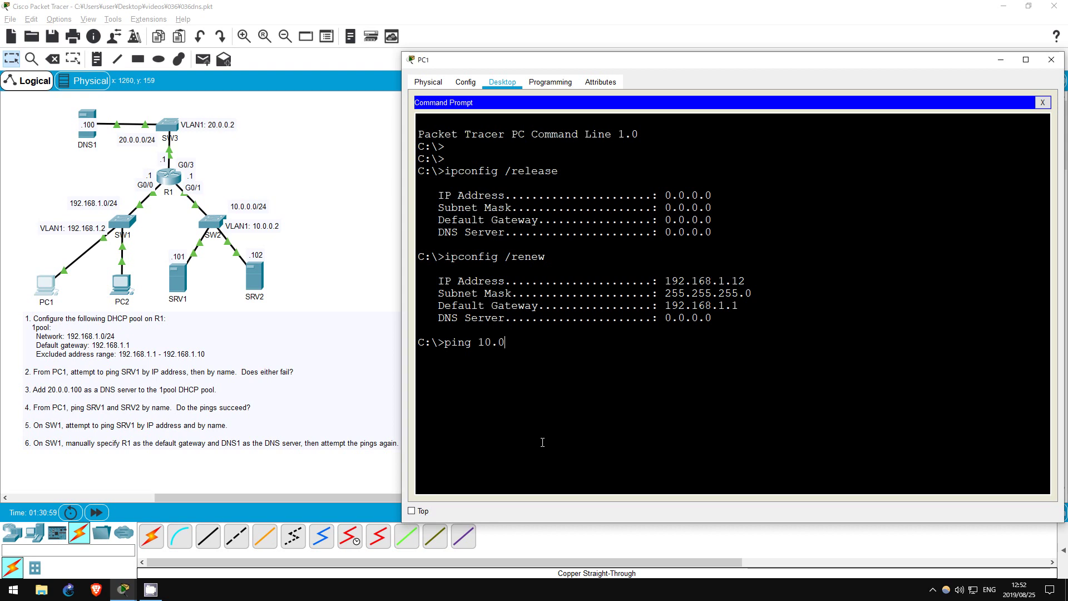
text(.0.101)
key(Return)
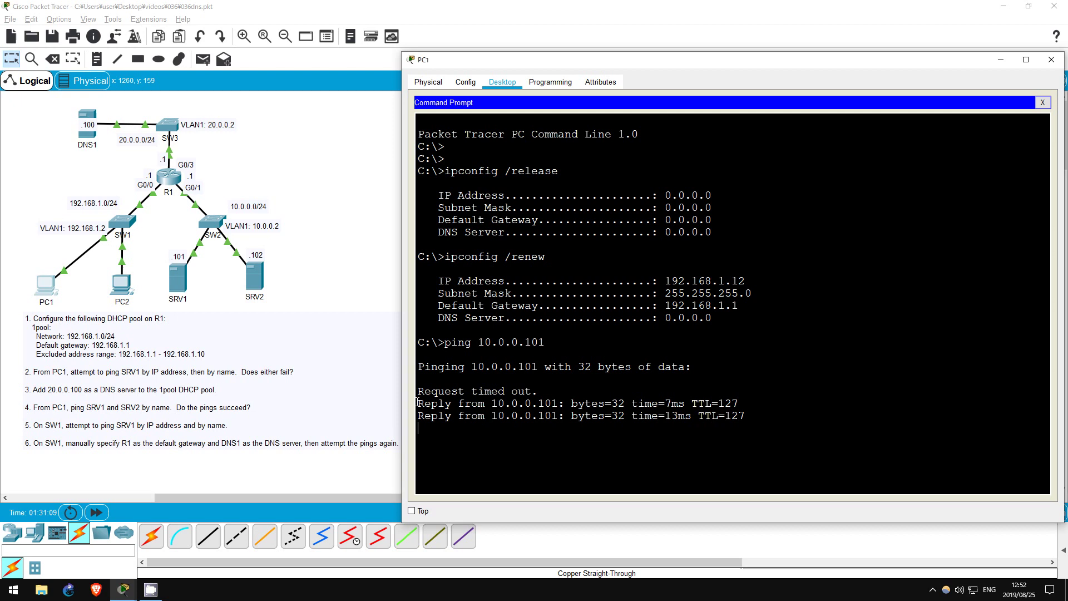
drag(417, 402, 740, 402)
click(666, 463)
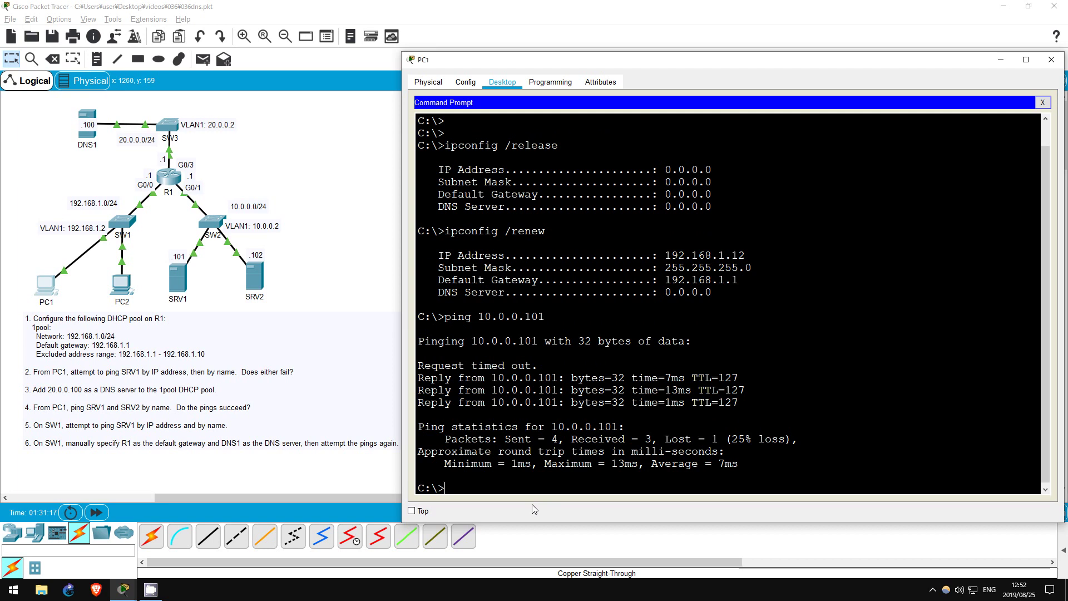
Ping srv1 by name from PC1, which fails with a host-not-found error
text(ping srv1)
key(Return)
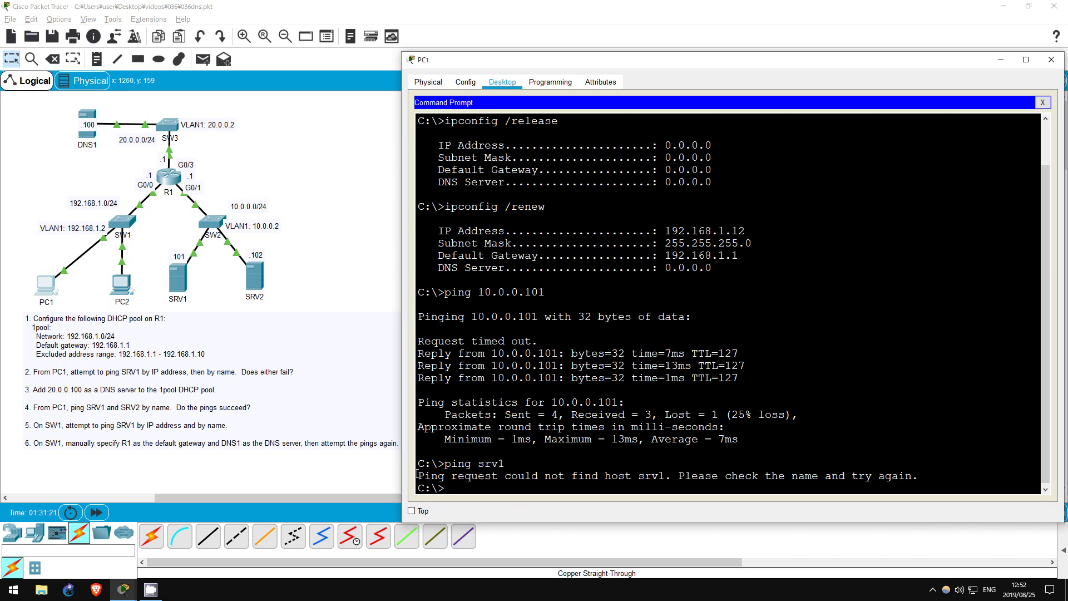
drag(417, 474, 679, 477)
triple_click(781, 478)
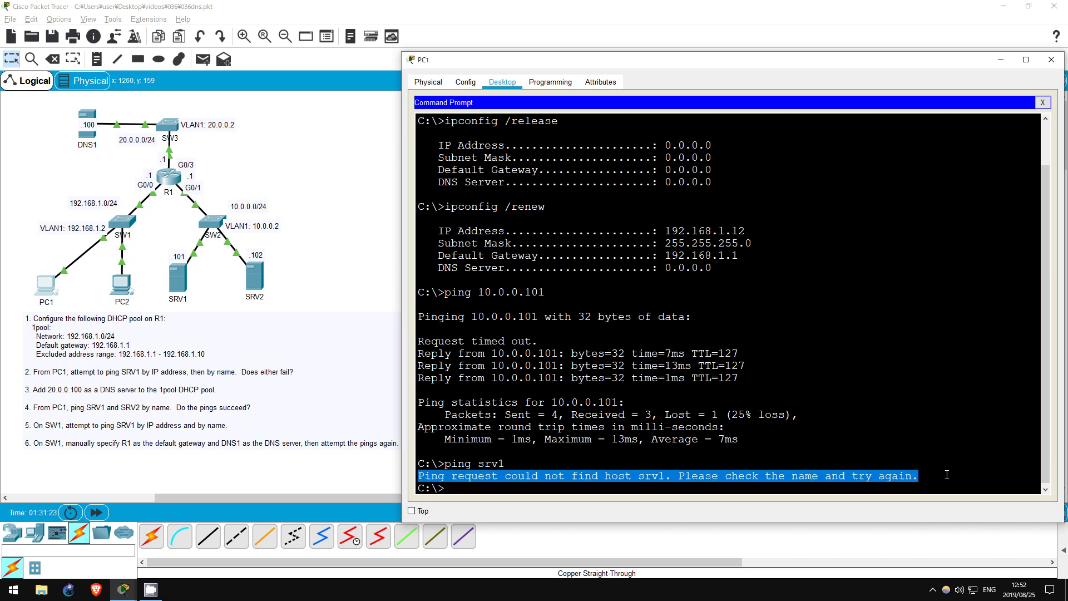
click(492, 488)
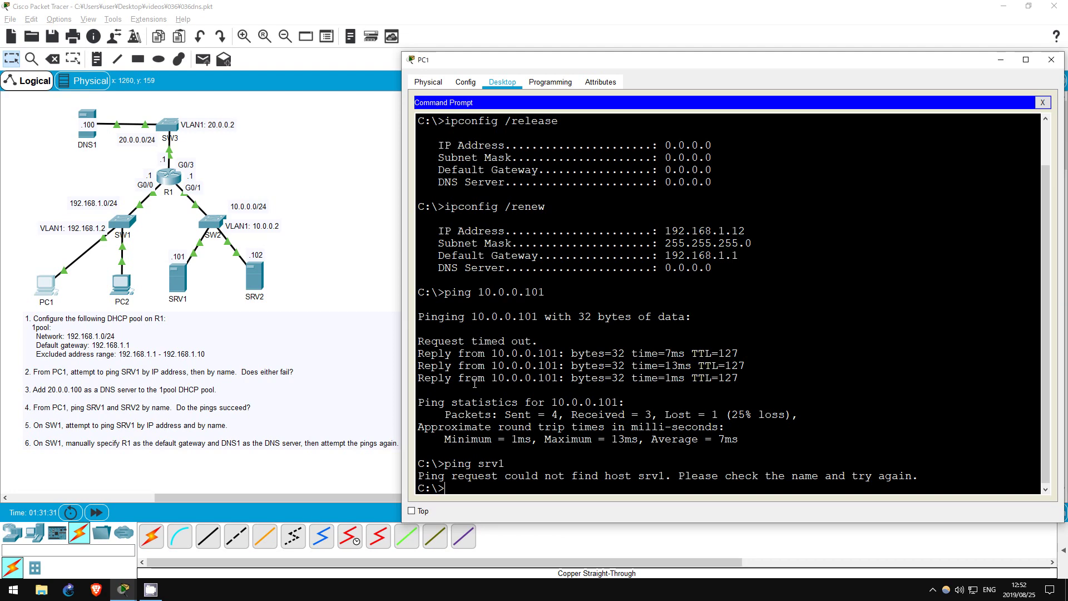
On R1, add DNS server 20.0.0.100 to the 1pool DHCP pool
click(357, 242)
click(176, 176)
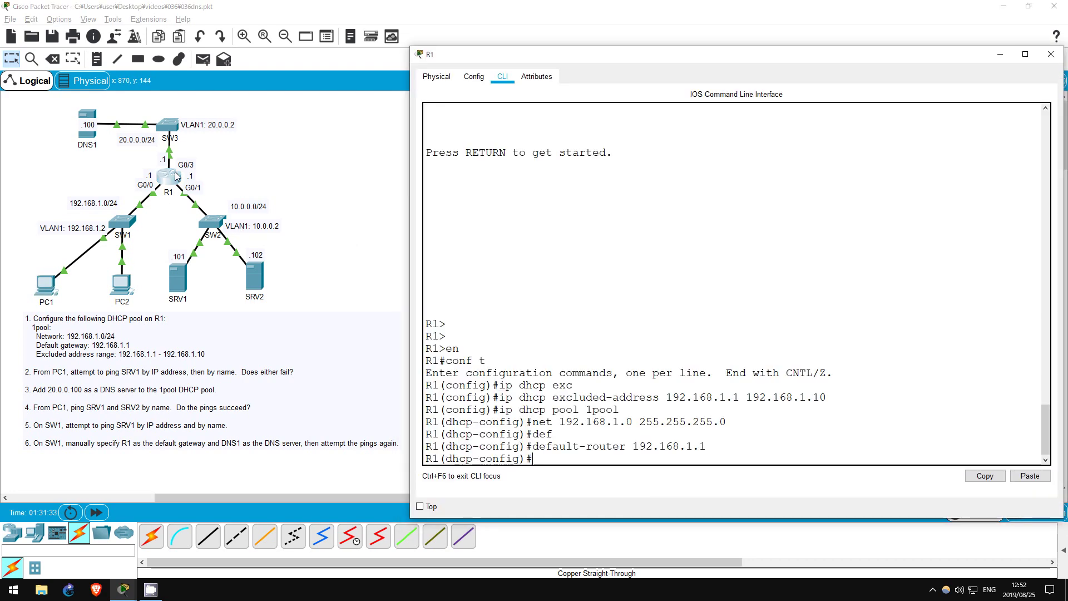
key(Return)
key(Return)
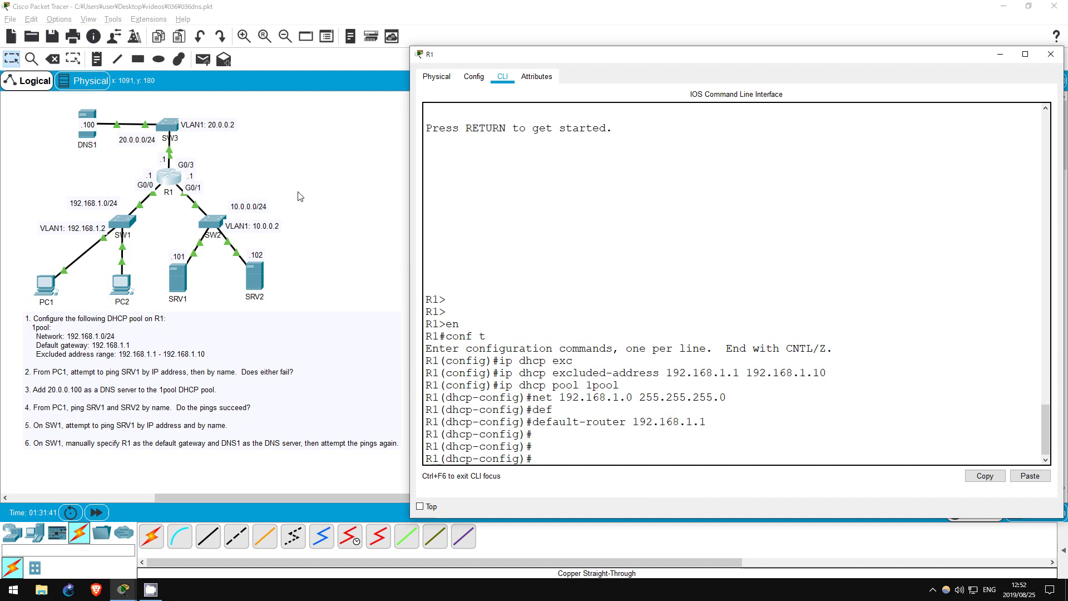
text(dns)
key(Tab)
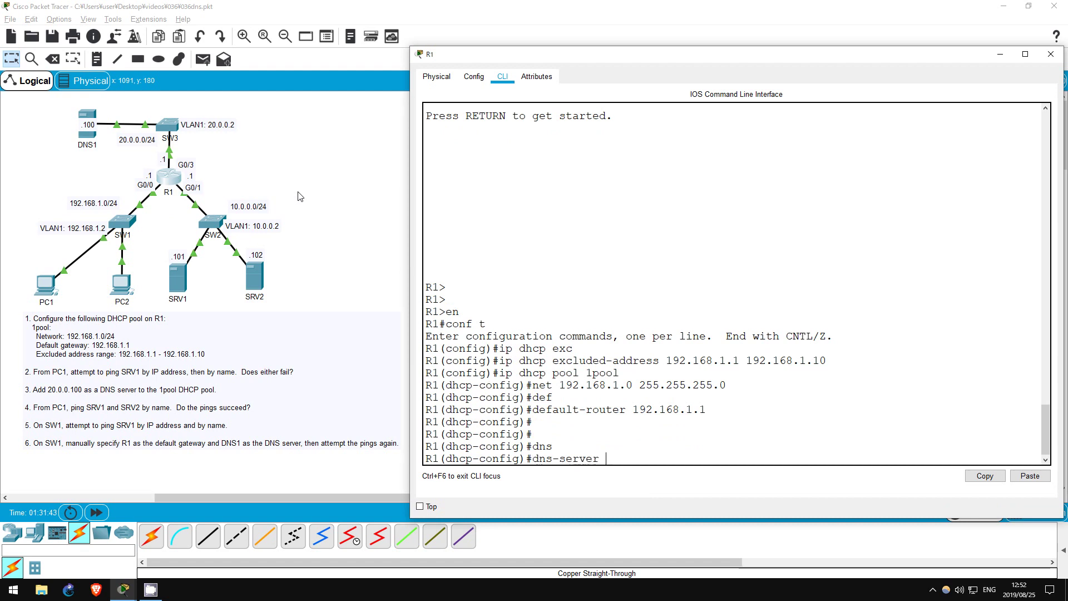
text(20.0.0.100)
key(Return)
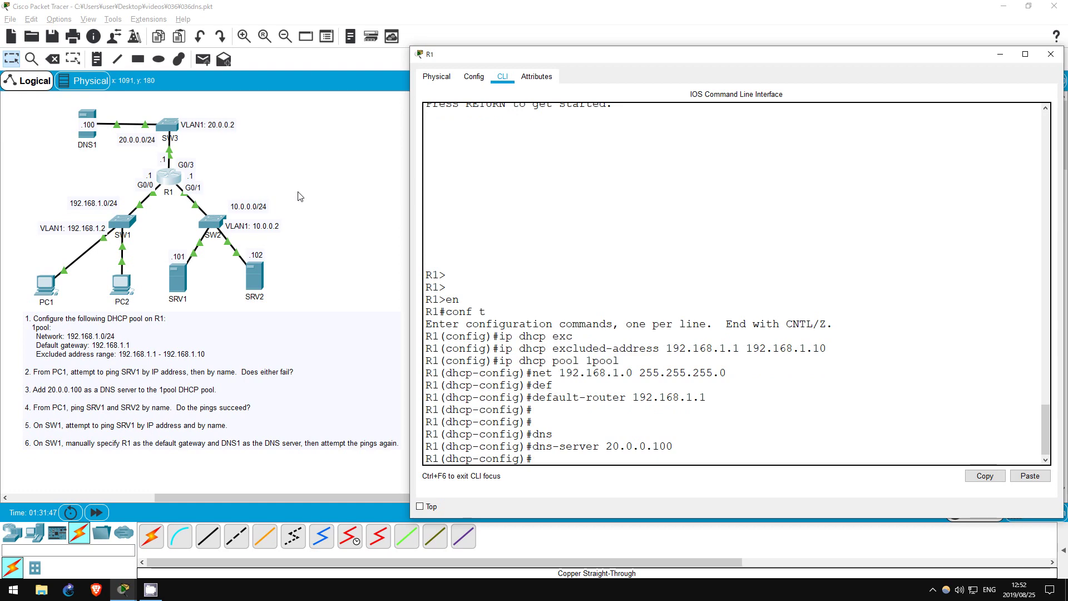
Release and renew PC1's lease again, now receiving DNS server 20.0.0.100
key(alt+Tab)
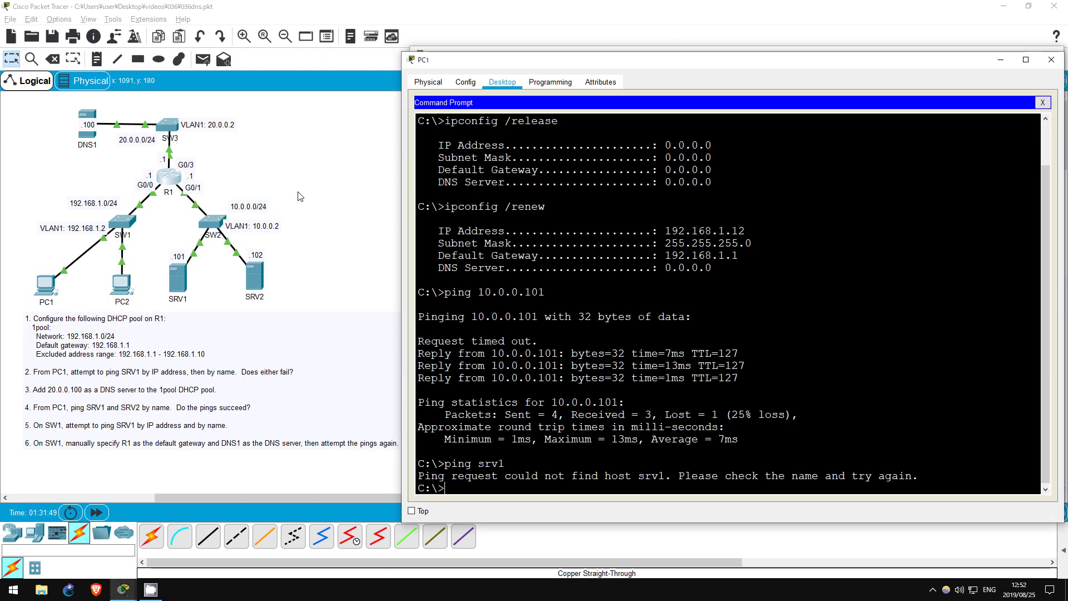
text(ipcon)
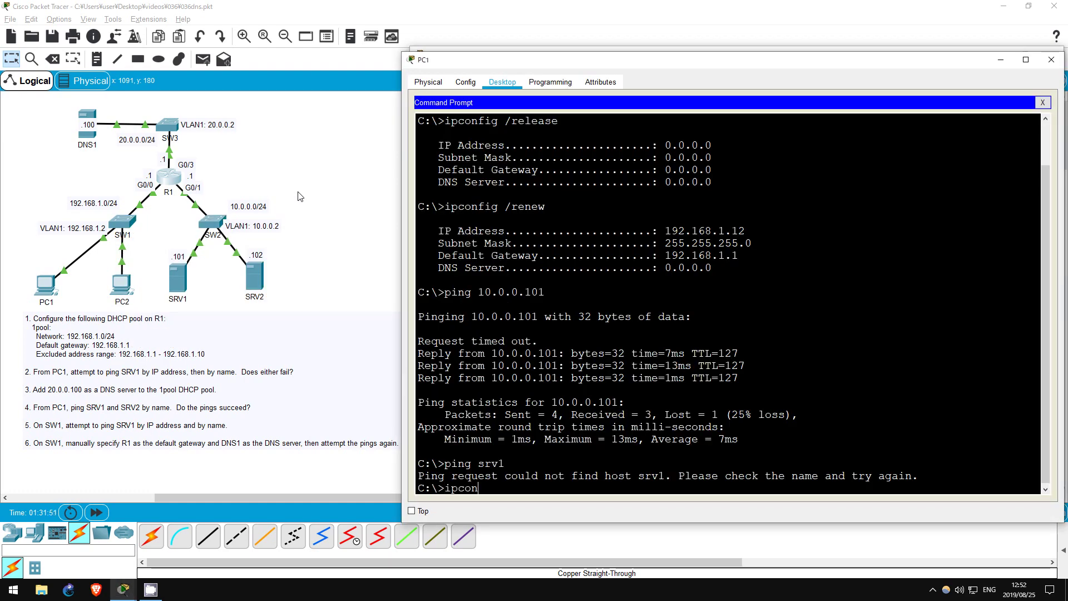
text(fig /release)
key(Return)
key(Up)
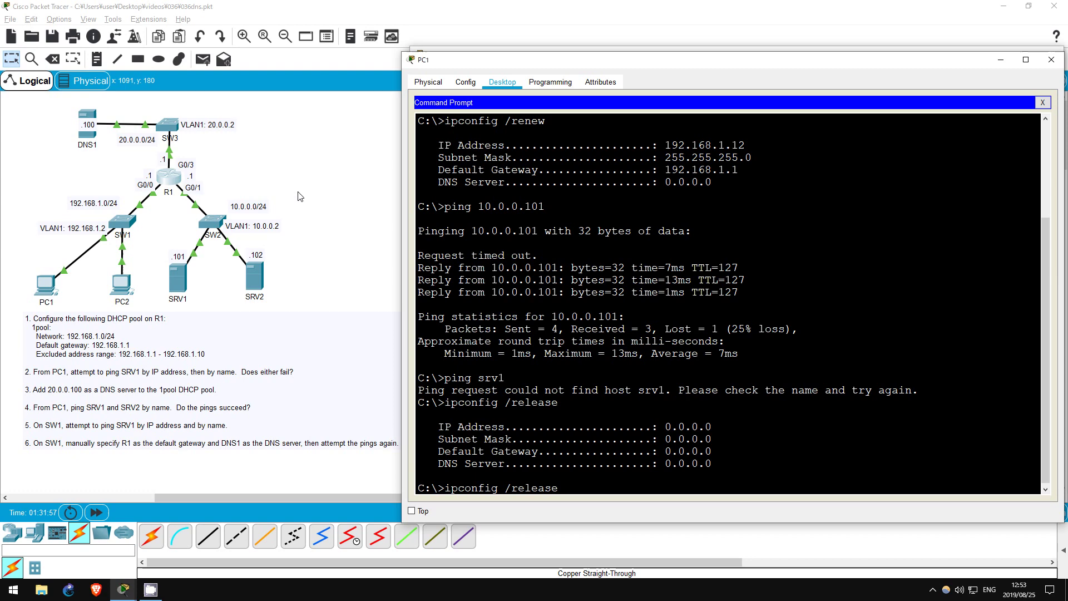
key(BackSpace)
key(BackSpace)
key(BackSpace)
key(BackSpace)
key(BackSpace)
text(new)
key(Return)
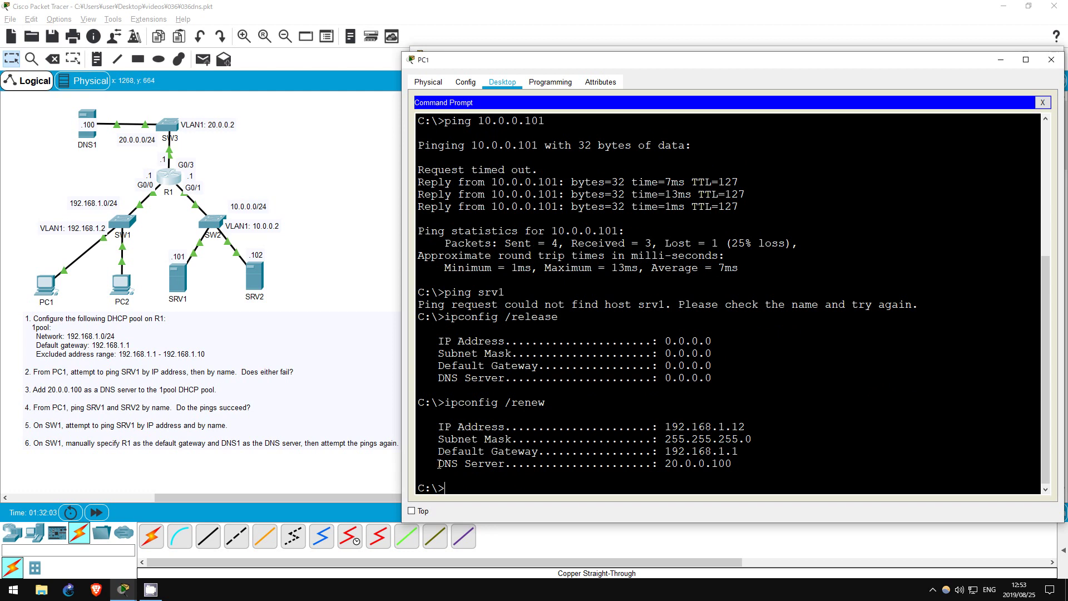
drag(437, 463, 742, 463)
Ping srv1 by name from PC1, then stop the ping
click(601, 487)
text(ping srv1)
key(Return)
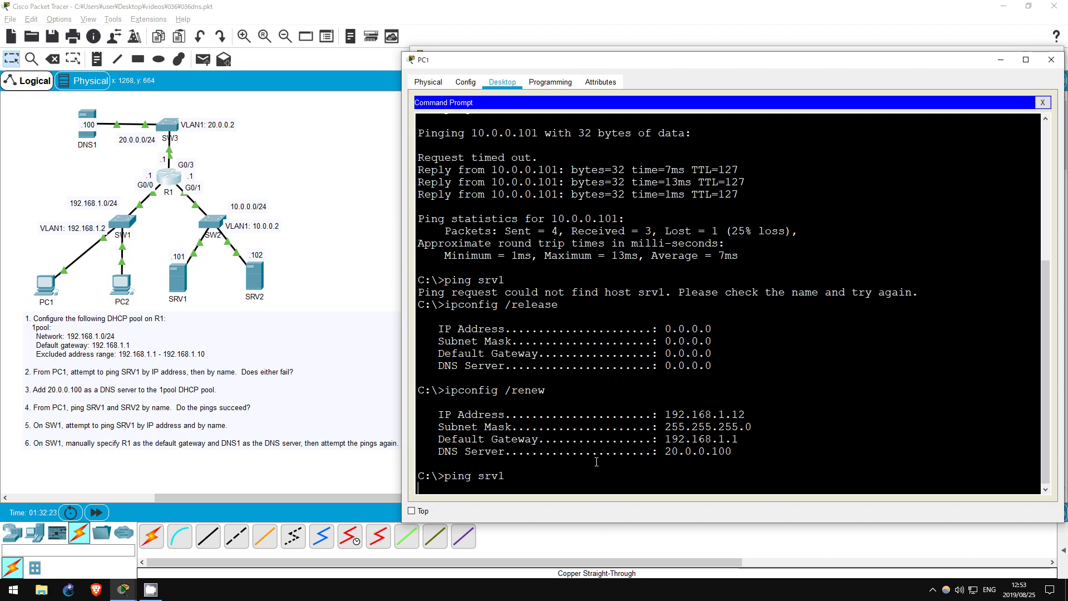
key(Return)
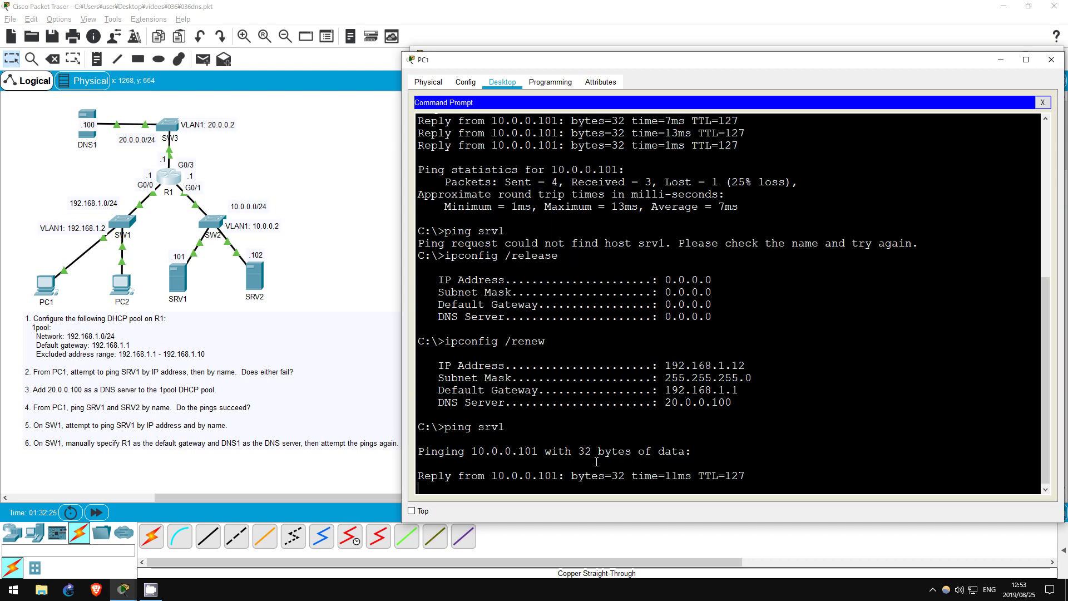
key(ctrl+c)
Ping srv2 by name from PC1, resolving to 10.0.0.102
key(Up)
key(BackSpace)
text(2)
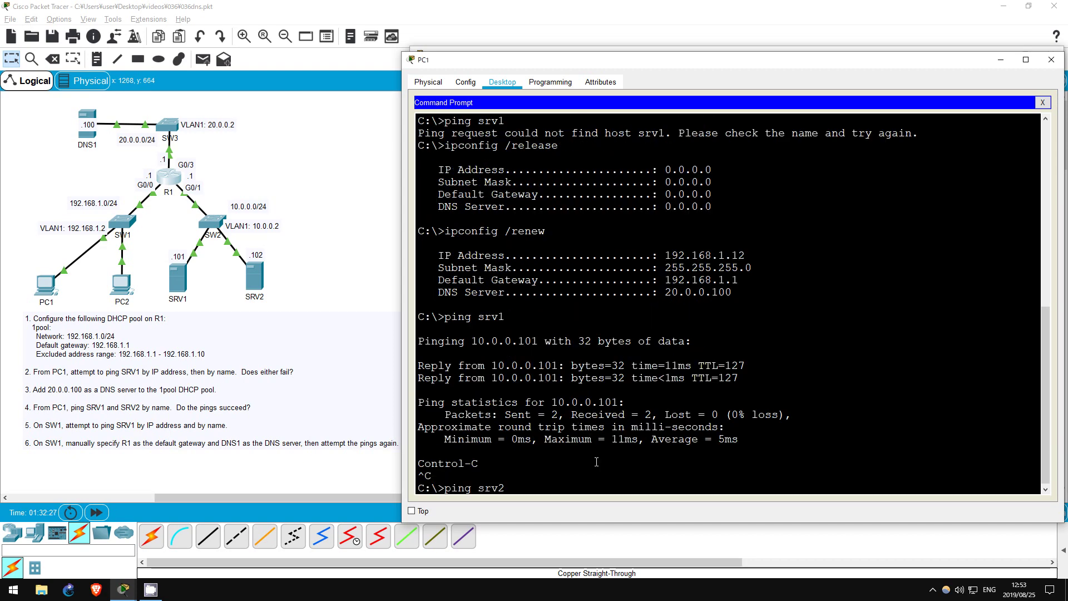
key(Return)
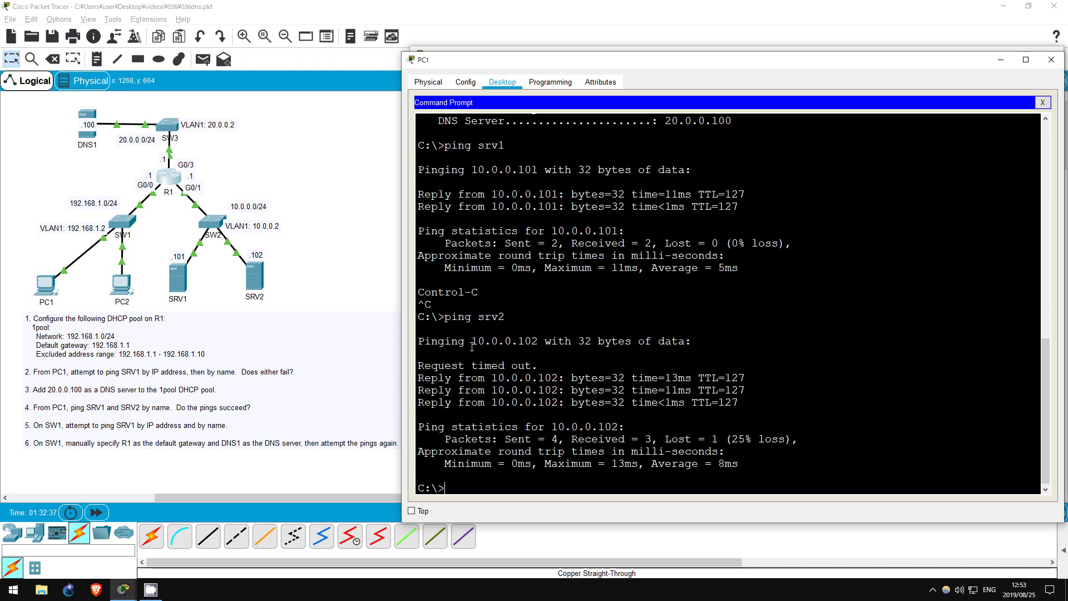
drag(445, 316, 509, 318)
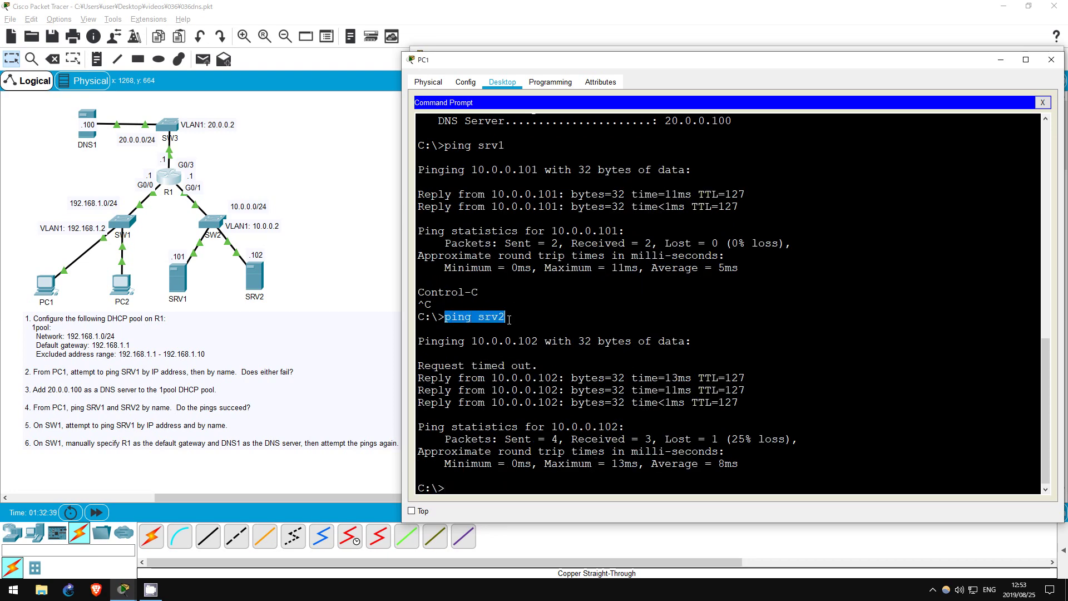
click(459, 356)
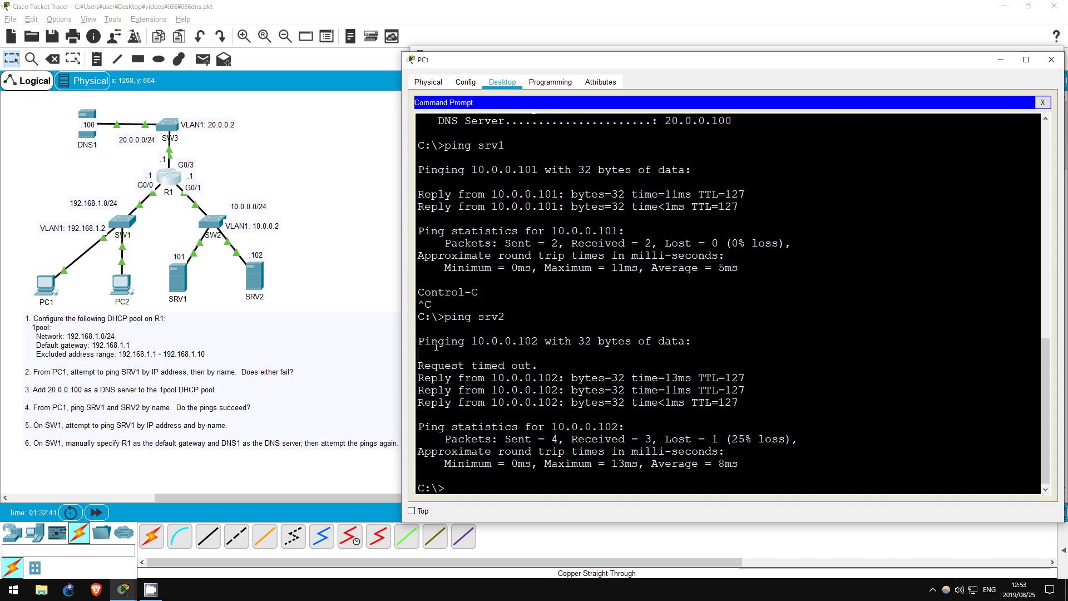
drag(419, 341, 544, 341)
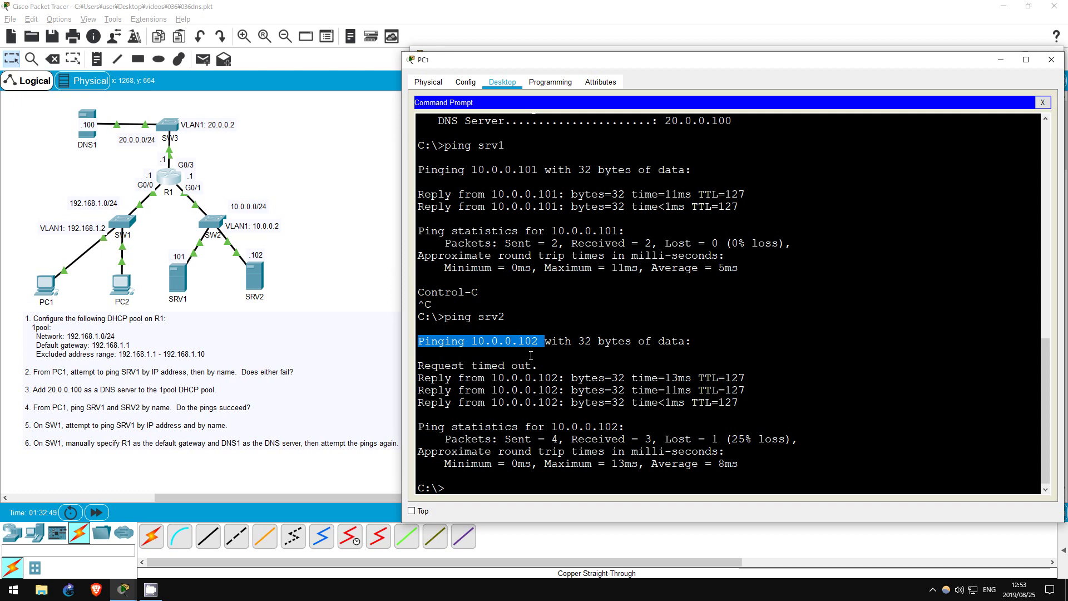
click(529, 353)
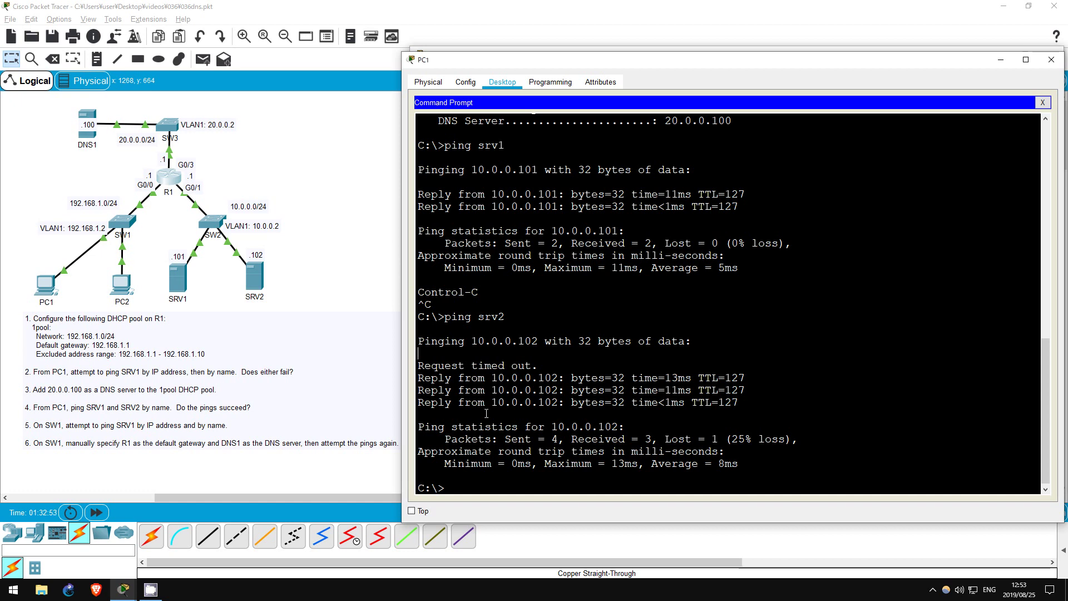
Open SW1's console and enter privileged mode
click(331, 201)
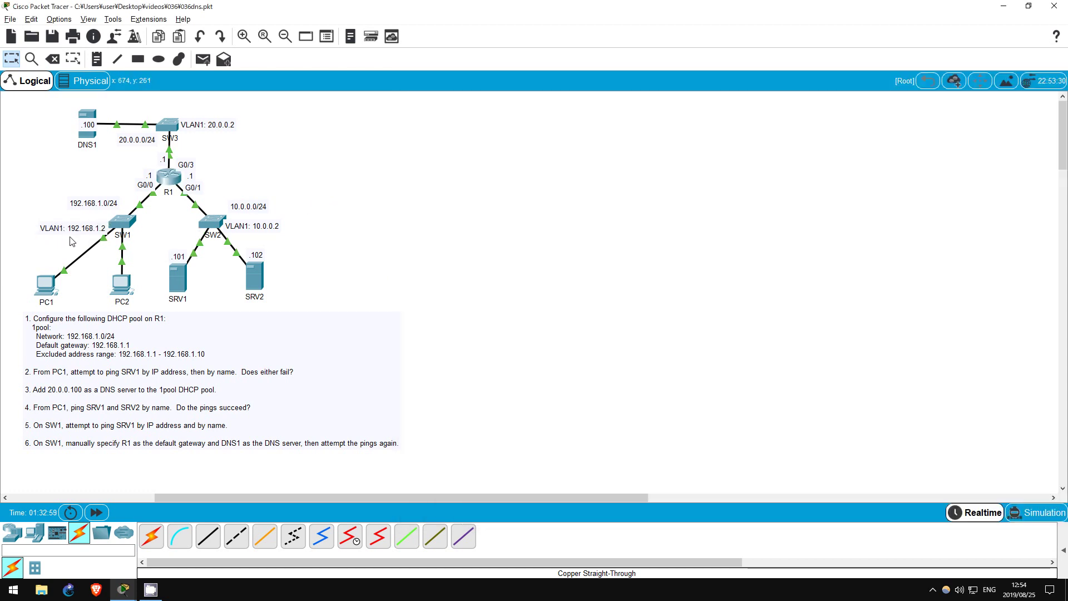
click(122, 221)
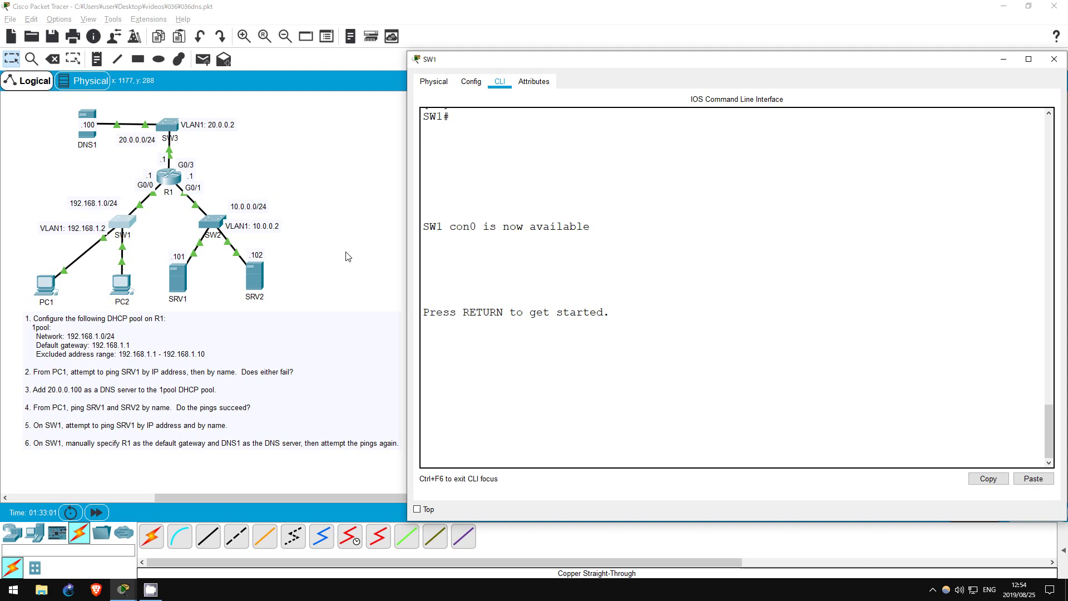
key(Return)
text(en)
key(Return)
List SW1's interfaces, showing Vlan1 at 192.168.1.2, then ping 10.0.0.101, which fails 0/5
text(sh ip int br)
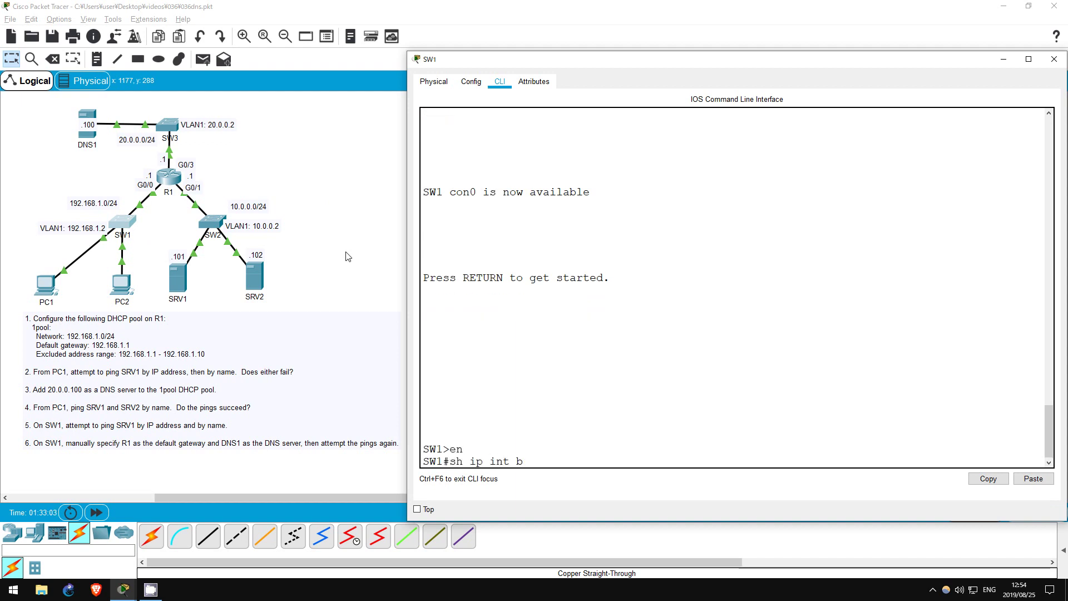
key(Return)
key(space)
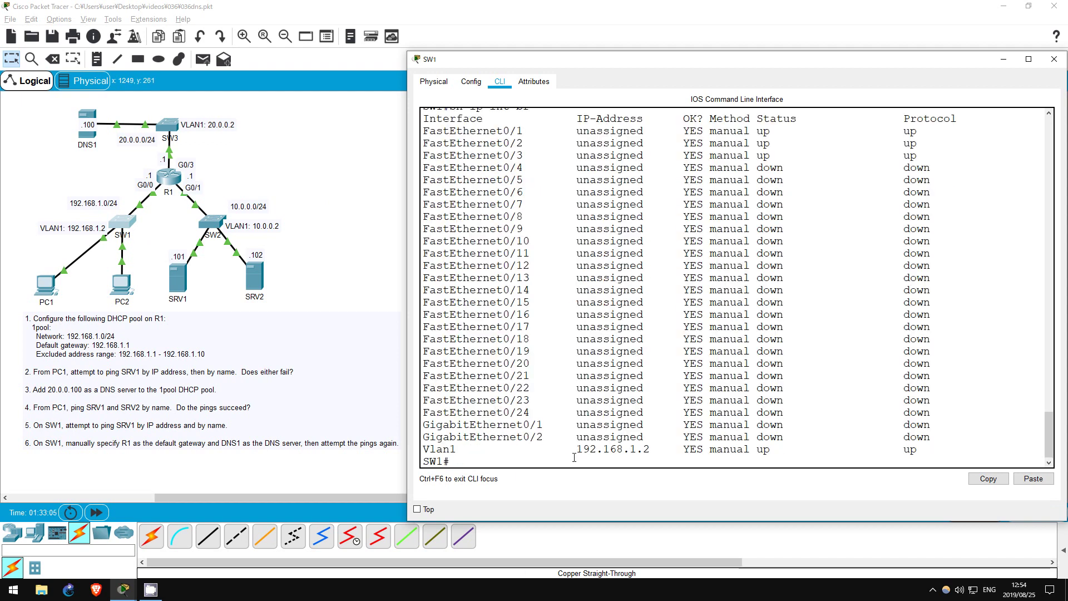
drag(574, 458, 610, 449)
click(553, 462)
text(ping 10.0.0.1)
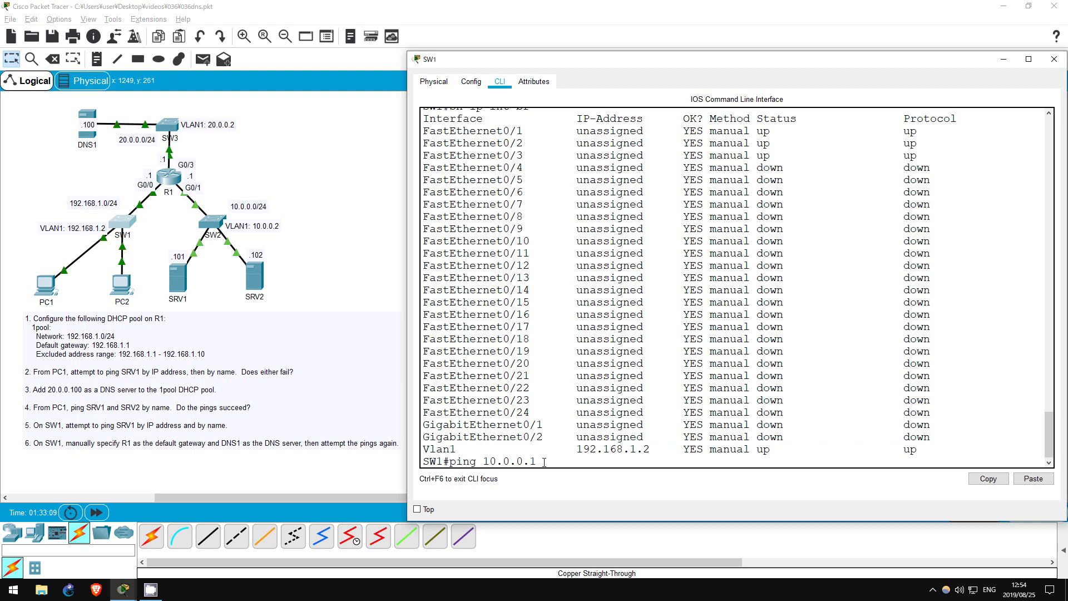
text(01)
key(Return)
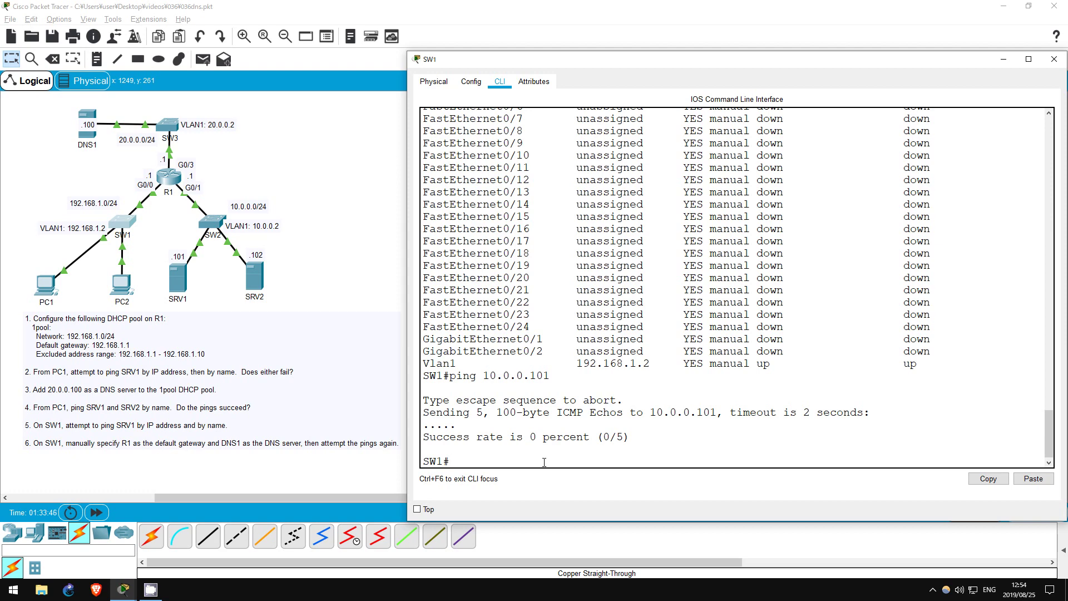
Set SW1's default gateway to 192.168.1.1 in global configuration mode
text(conf t)
key(Return)
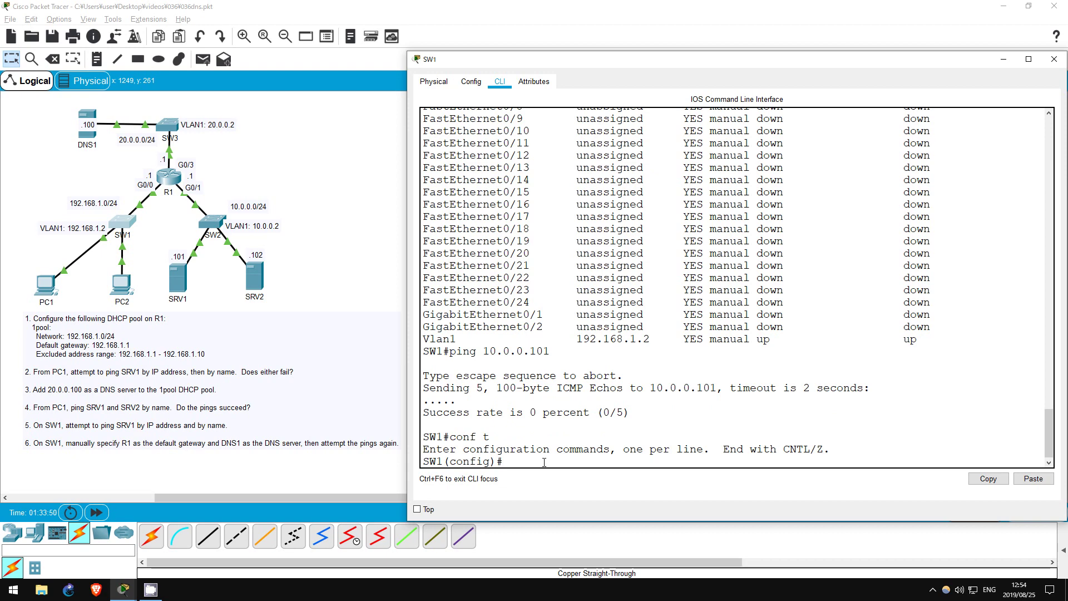
text(ip def)
key(Tab)
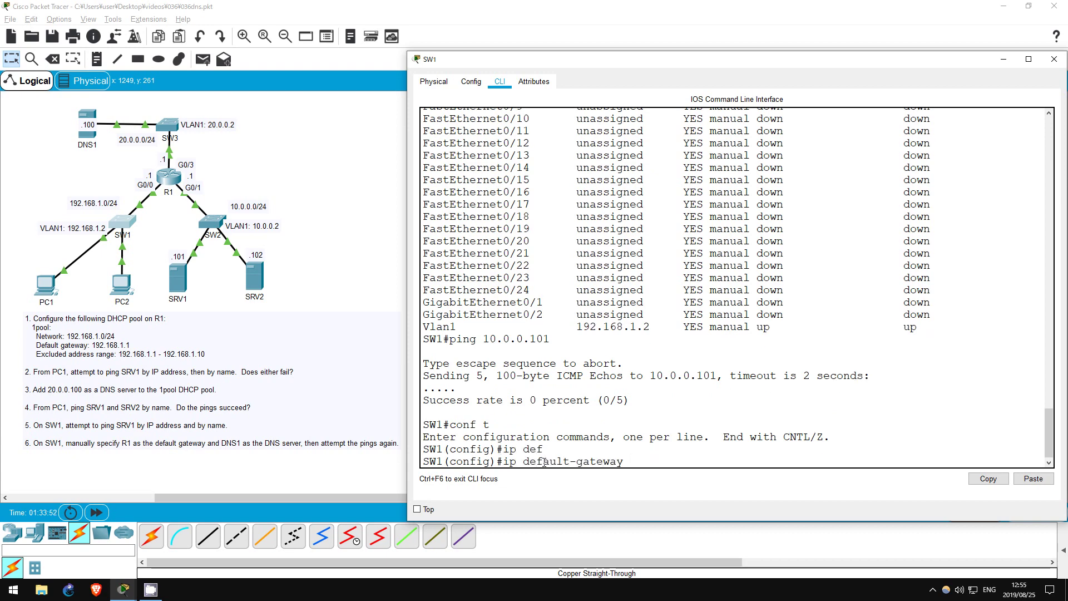
text(192.168.1.1)
key(Return)
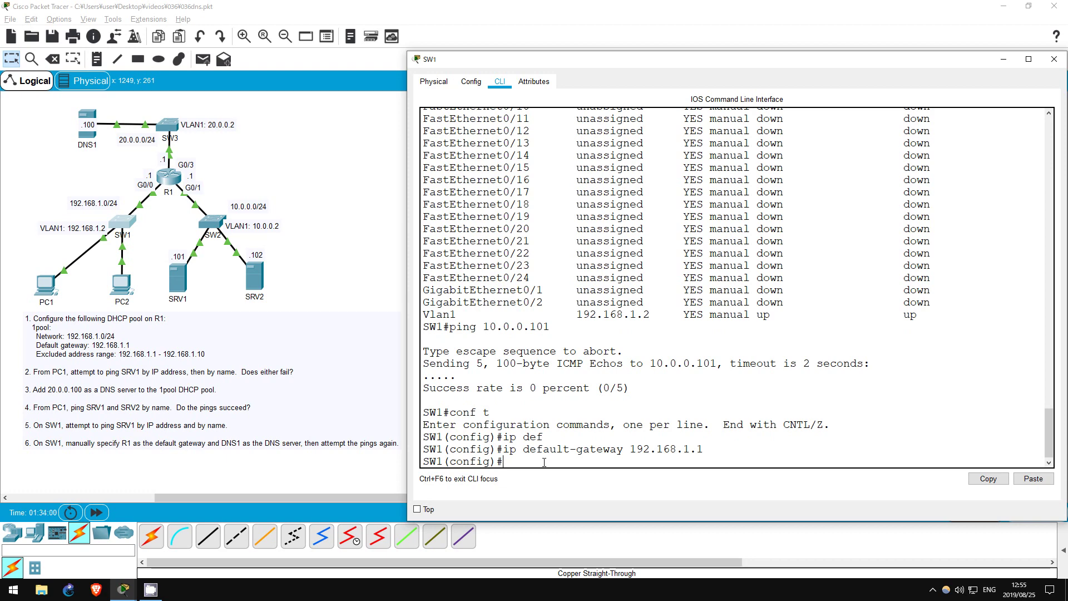
Set SW1's name server to 20.0.0.100 and exit configuration mode
text(ip name)
key(Tab)
text(20.0.0.100)
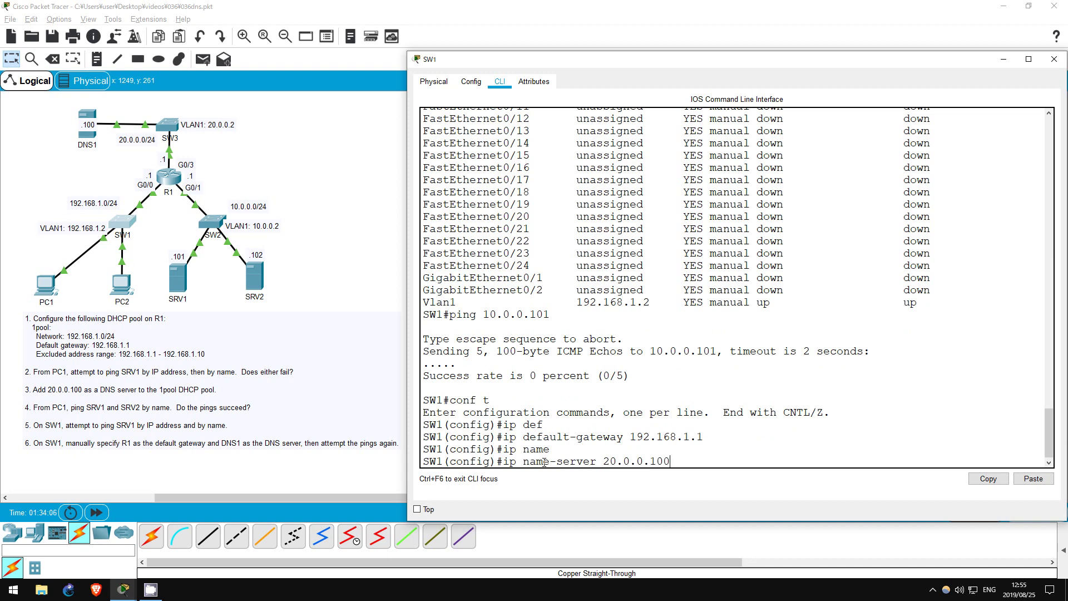
key(Return)
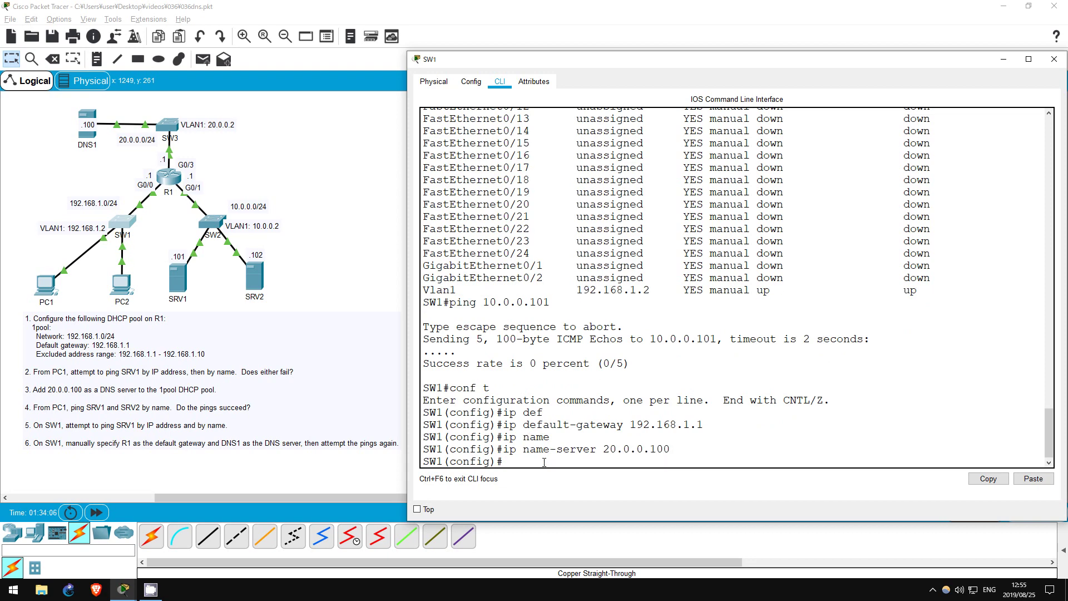
text(exit)
key(Return)
key(Return)
key(Return)
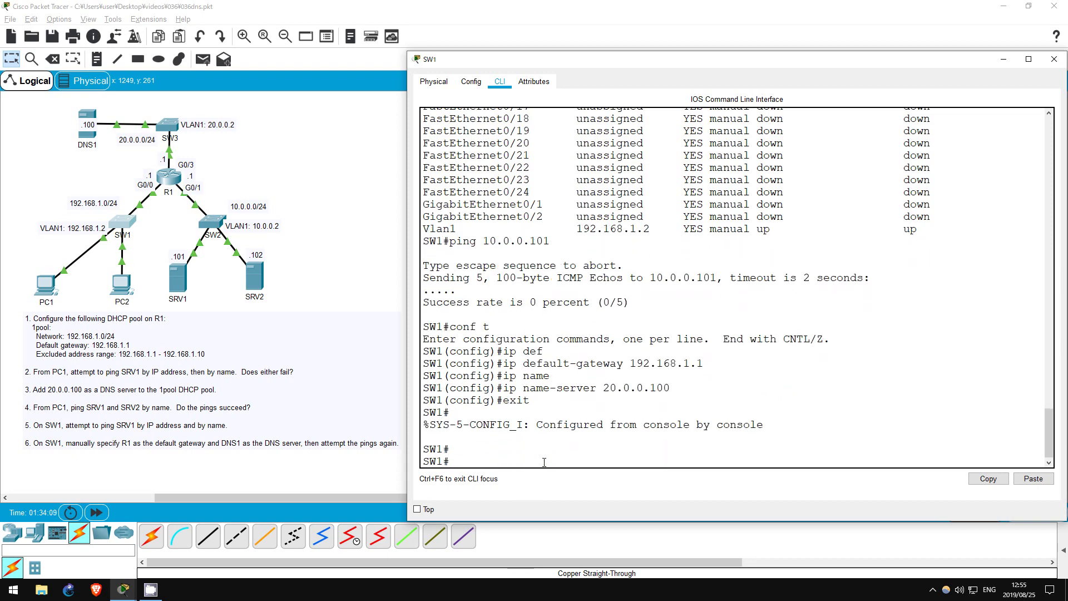
Ping 10.0.0.101 from SW1, succeeding at 80 percent
text(ping 1)
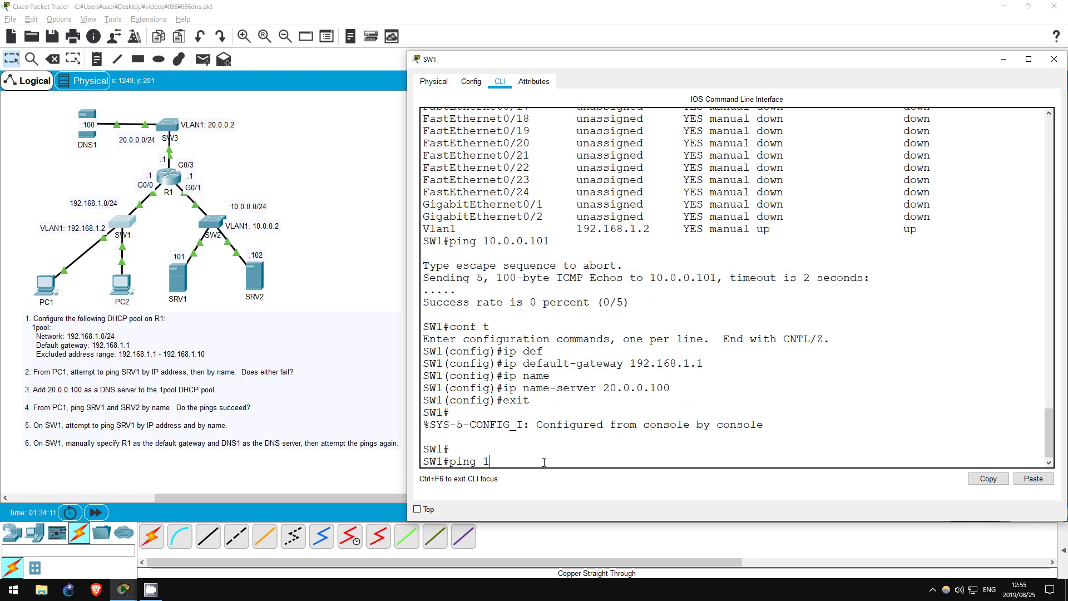
text(0.0.0.101)
key(Return)
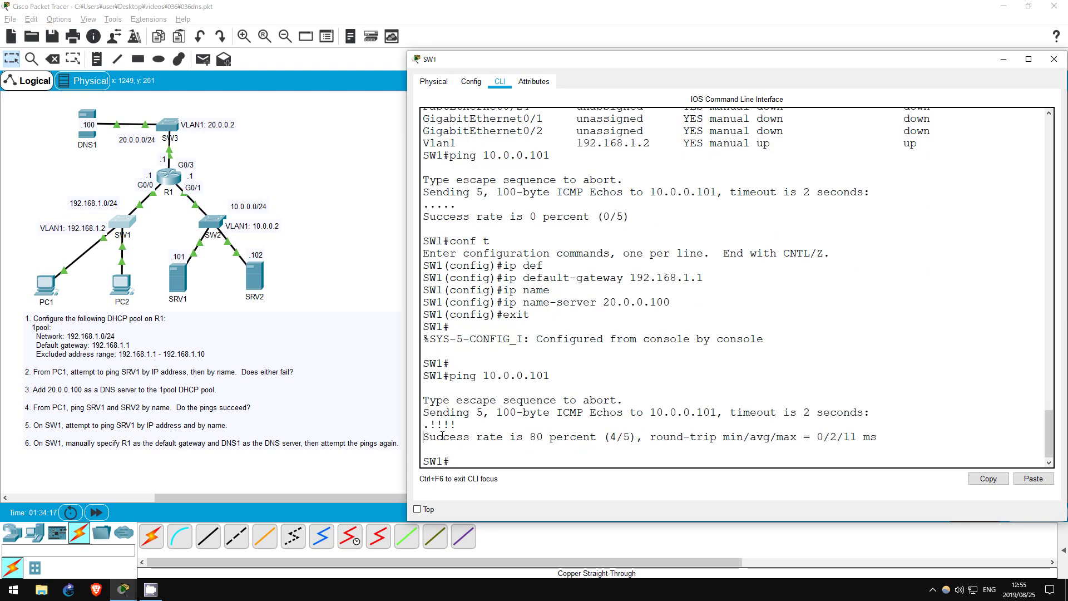
drag(423, 434, 597, 438)
click(525, 464)
Ping srv1 by name from SW1, resolved via 20.0.0.100 to 10.0.0.101
text(ping)
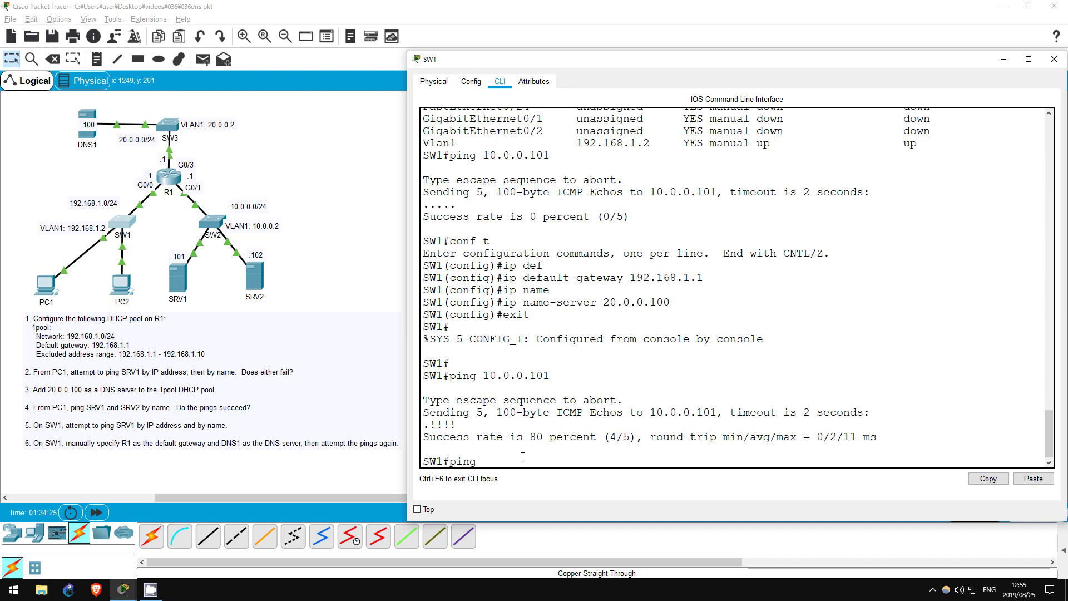
text( srv1)
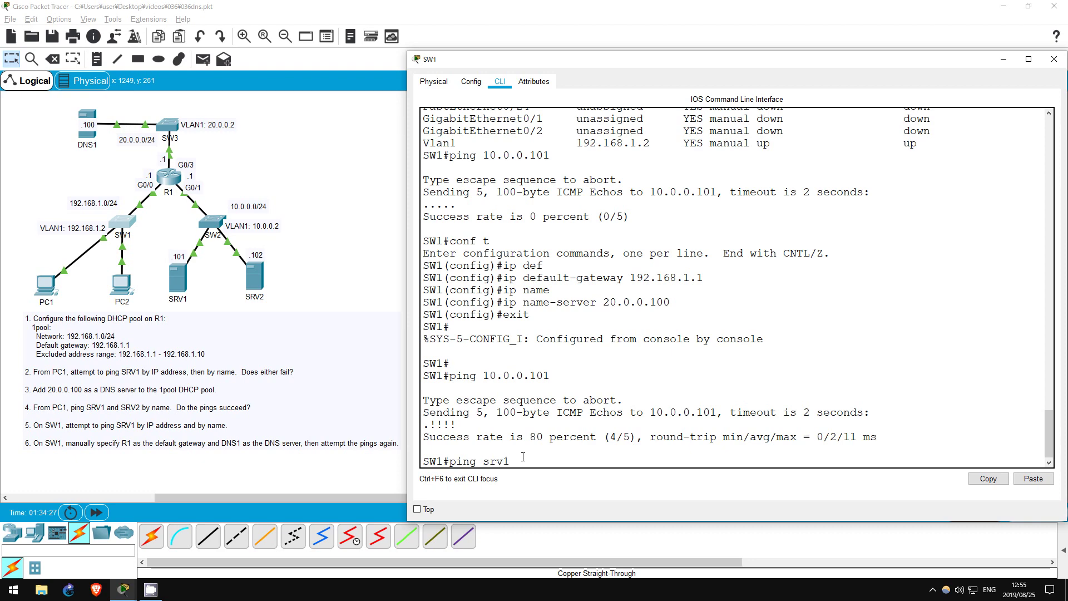
key(Return)
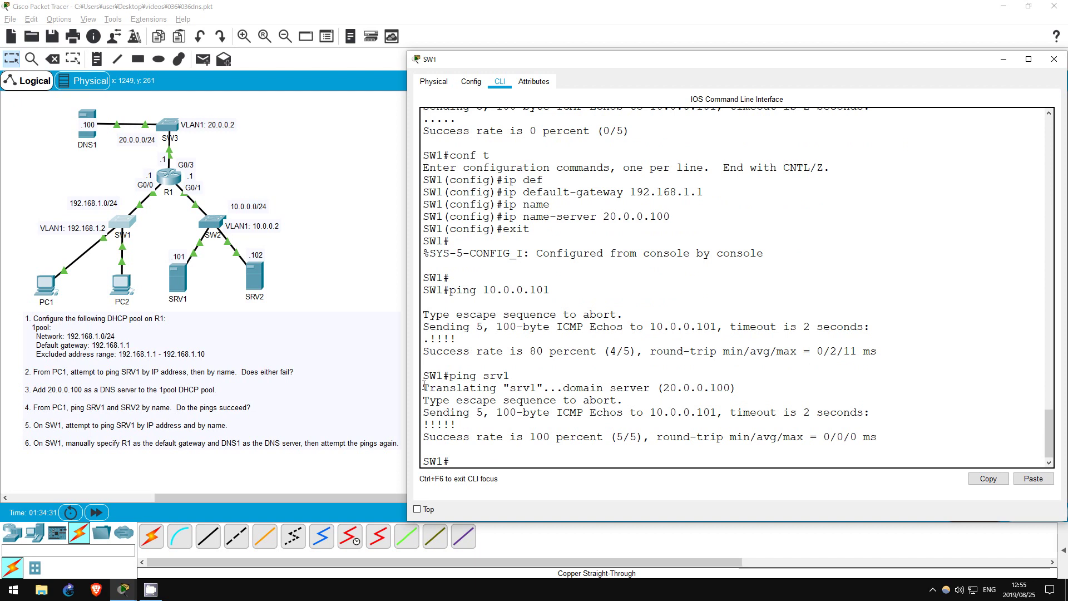
drag(424, 388, 841, 445)
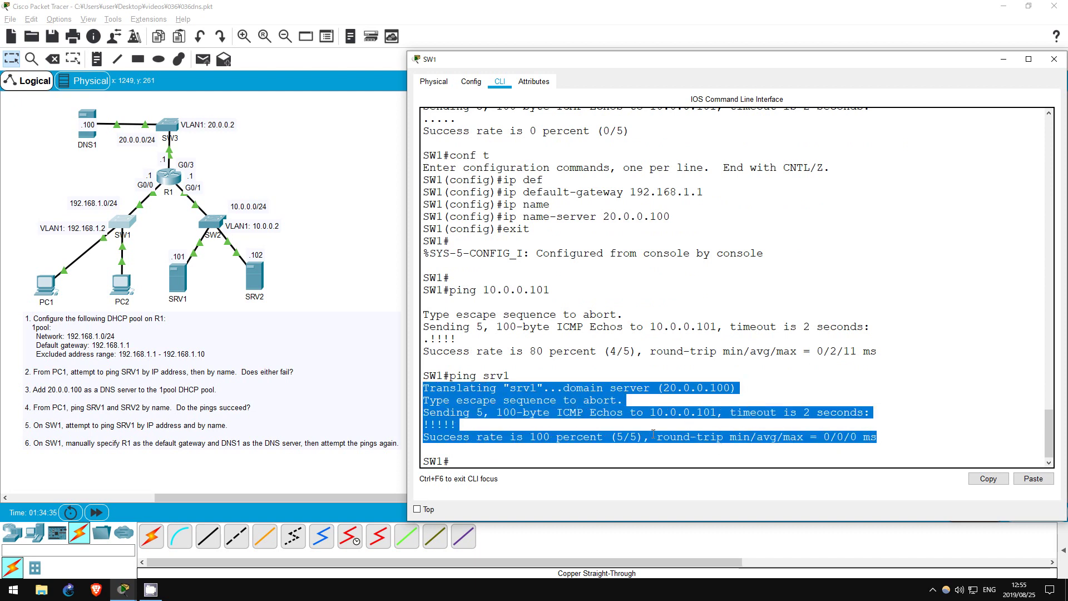
click(451, 388)
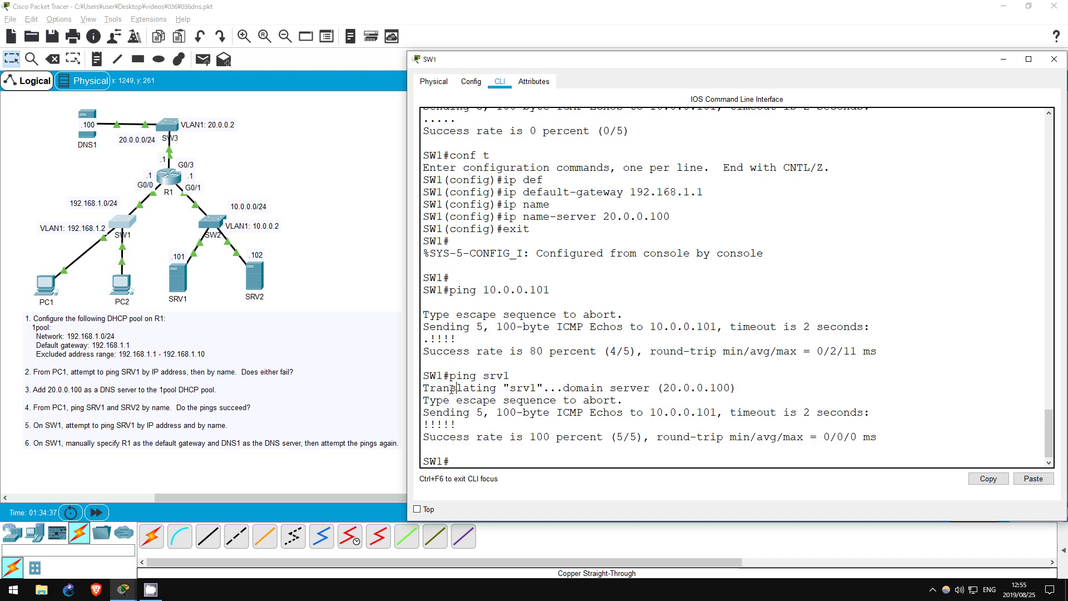
drag(425, 387, 739, 389)
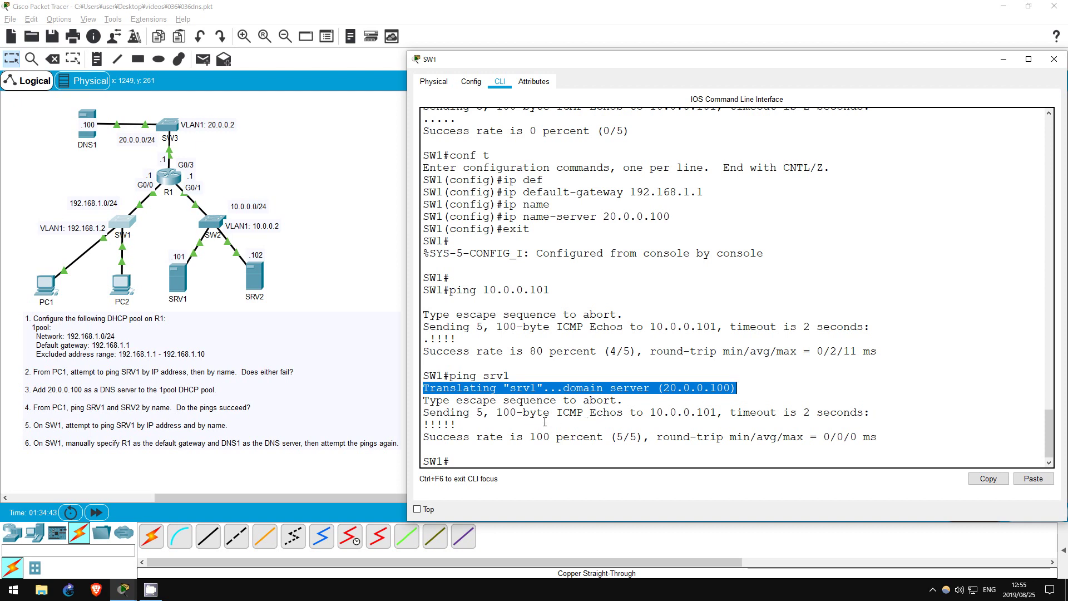
click(566, 413)
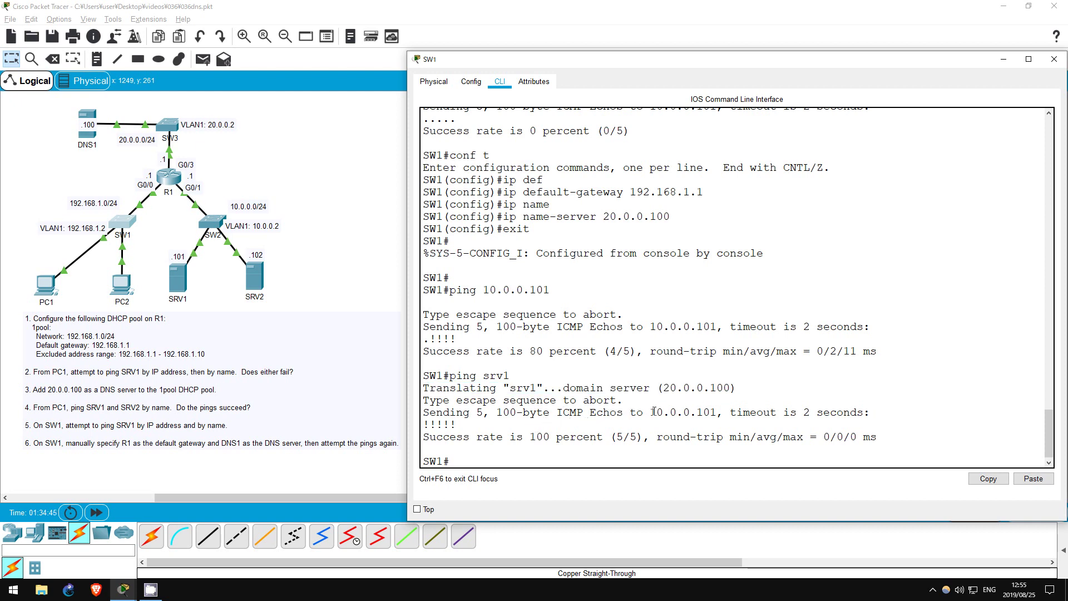
drag(650, 412, 716, 412)
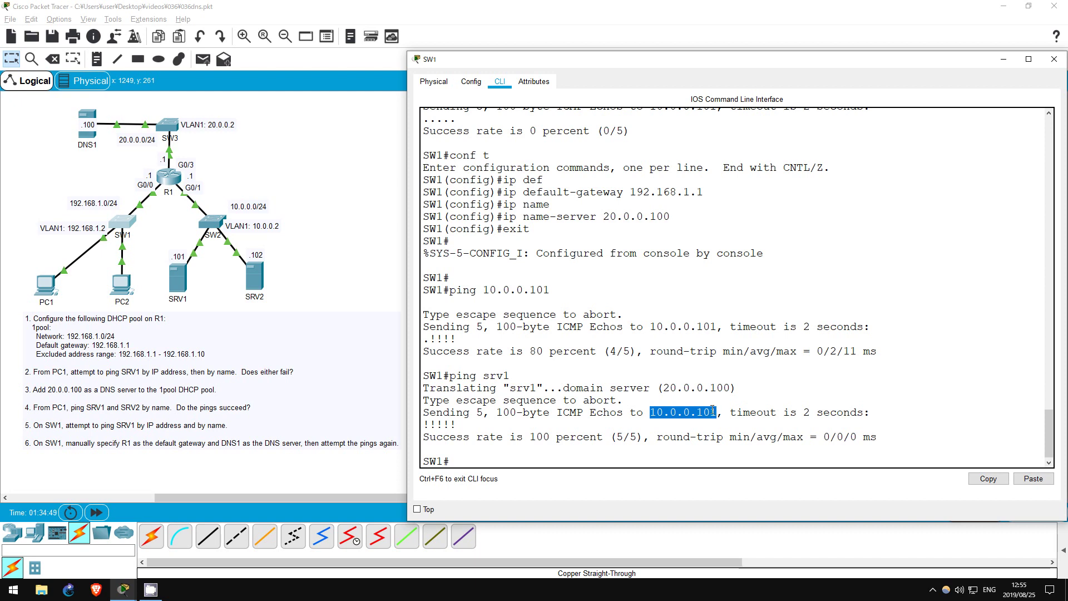
click(573, 461)
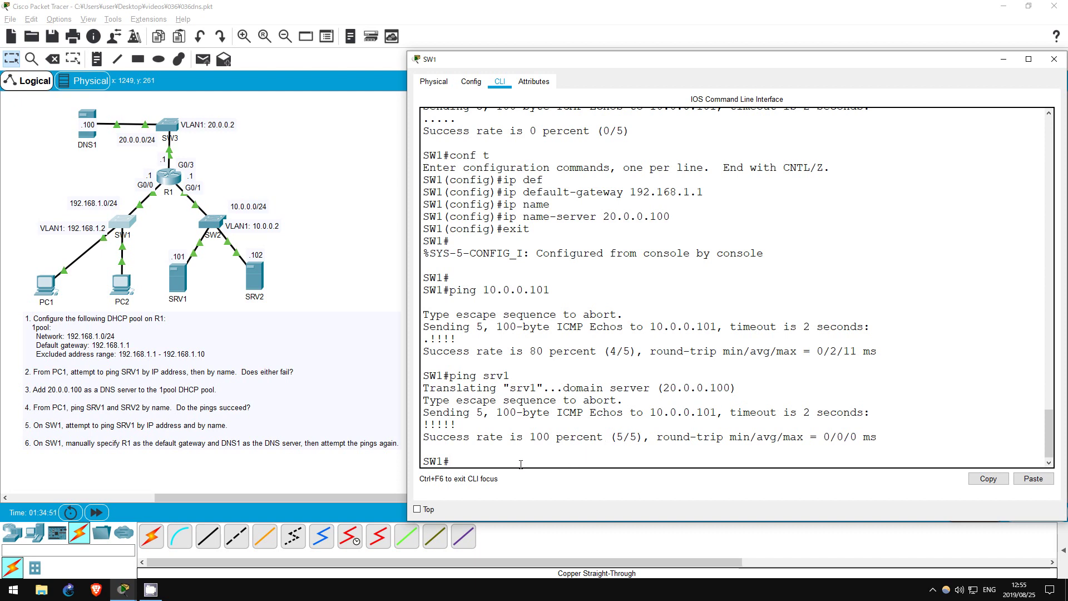